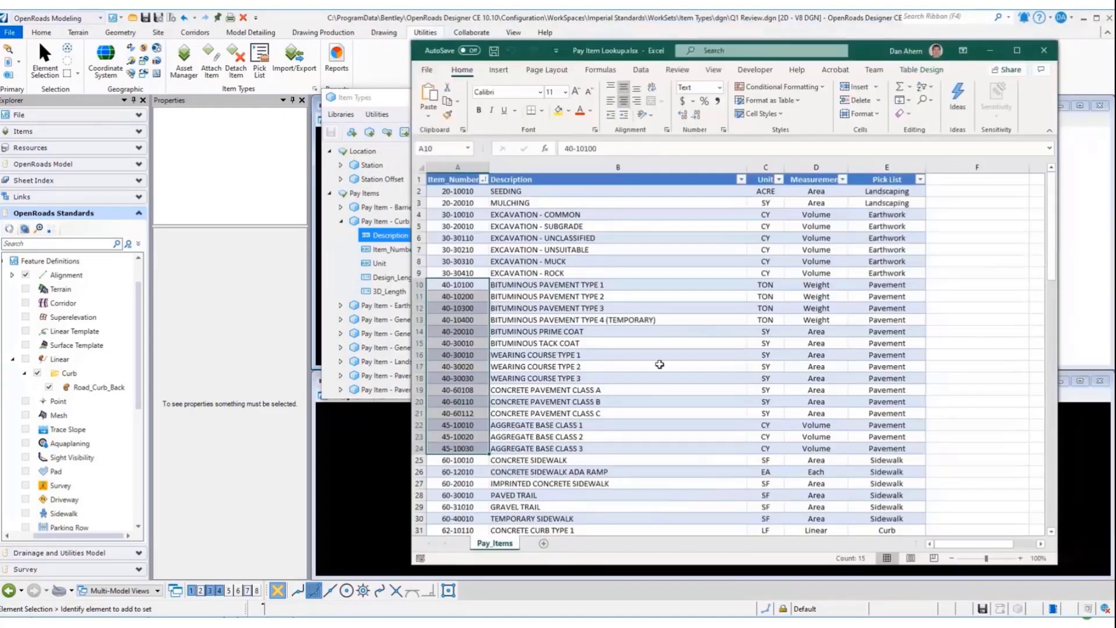
# Review the pavement descriptions and item numbers in the pay item lookup sheet, and close the workbook and the Item Types window.
pyautogui.click(657, 365)
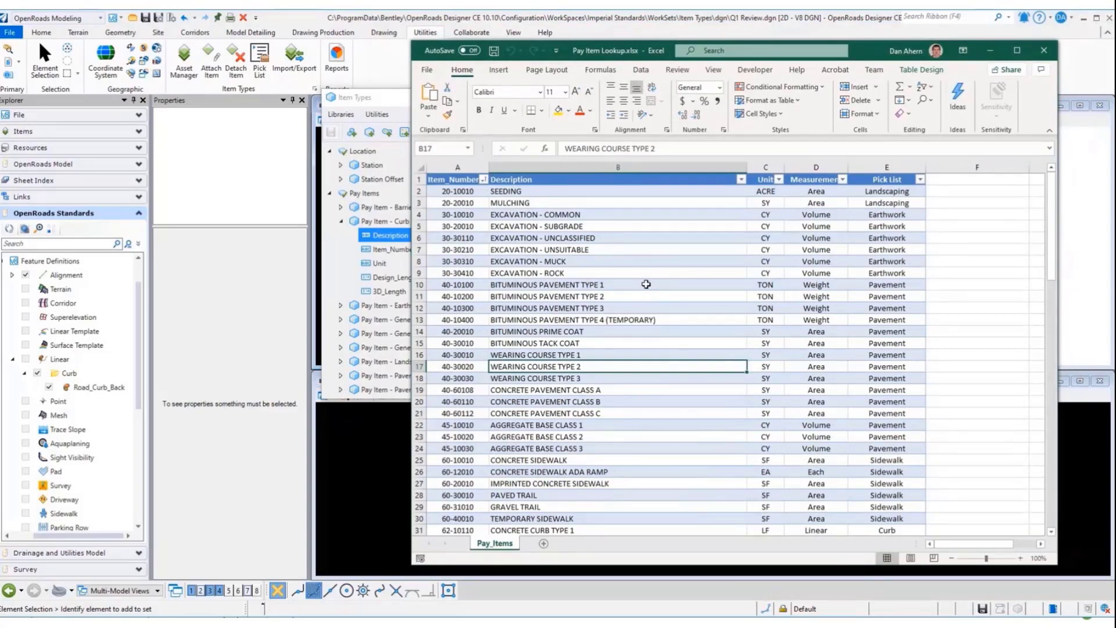
pyautogui.moveTo(566, 284); pyautogui.dragTo(551, 436)
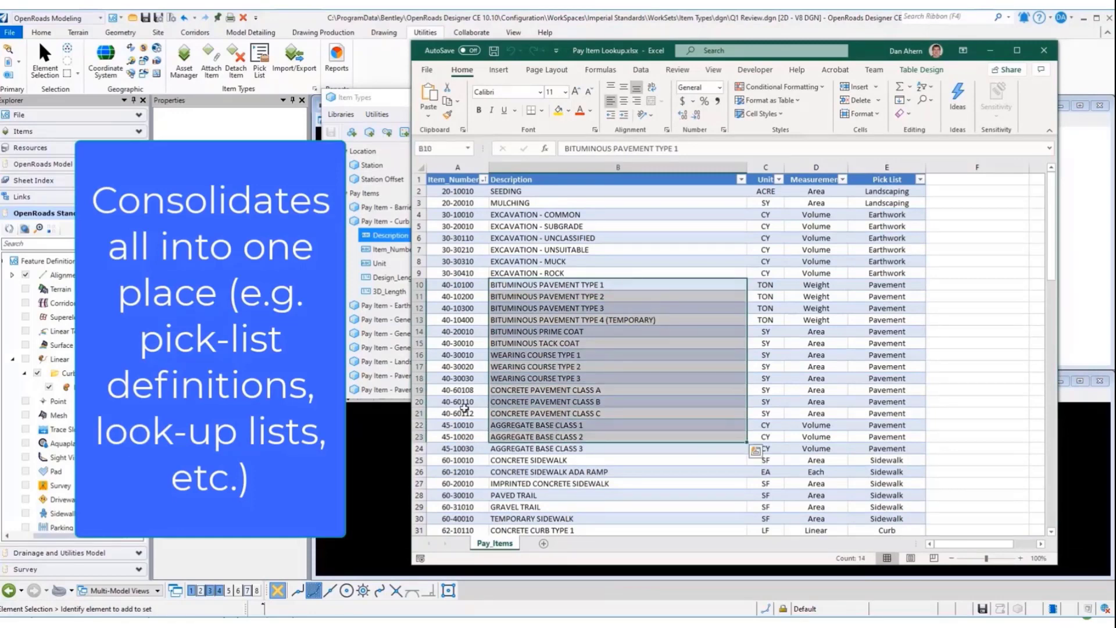
pyautogui.moveTo(468, 286); pyautogui.dragTo(477, 438)
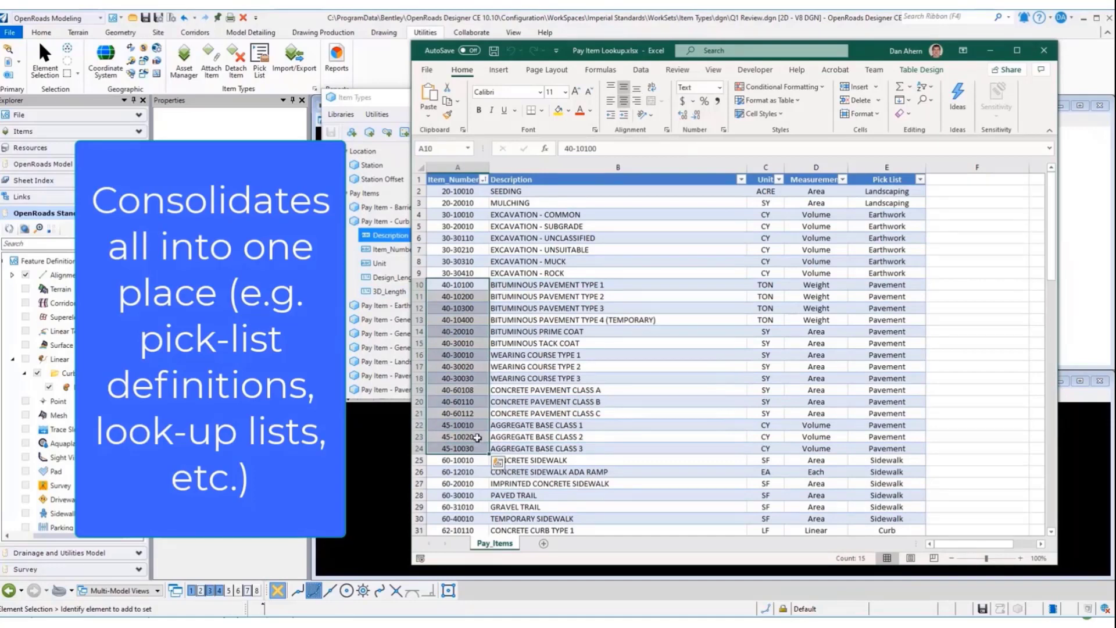
pyautogui.click(1044, 50)
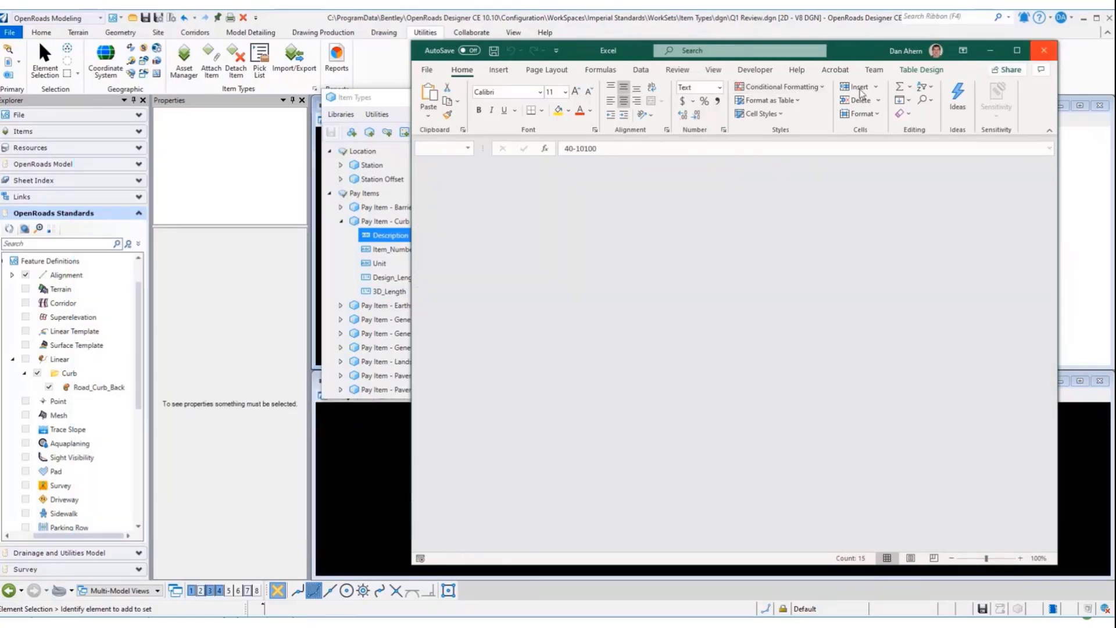
pyautogui.click(780, 98)
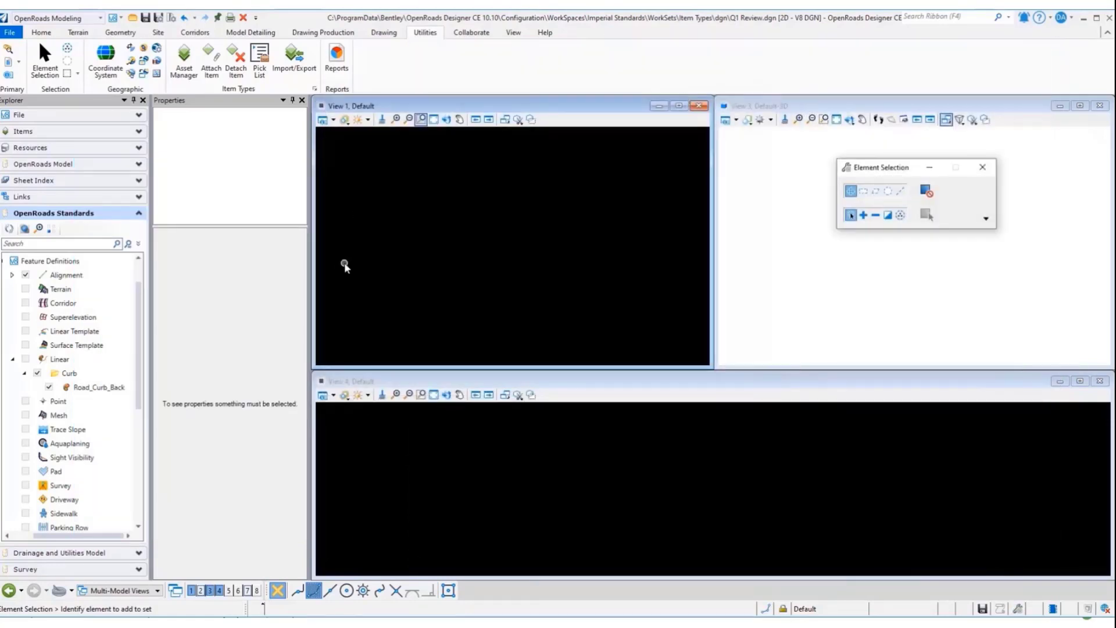
# Inspect the item types attached to the Road_Curb_Back feature definition, including its Pay Item - Curb and Station Offset properties.
pyautogui.click(85, 390)
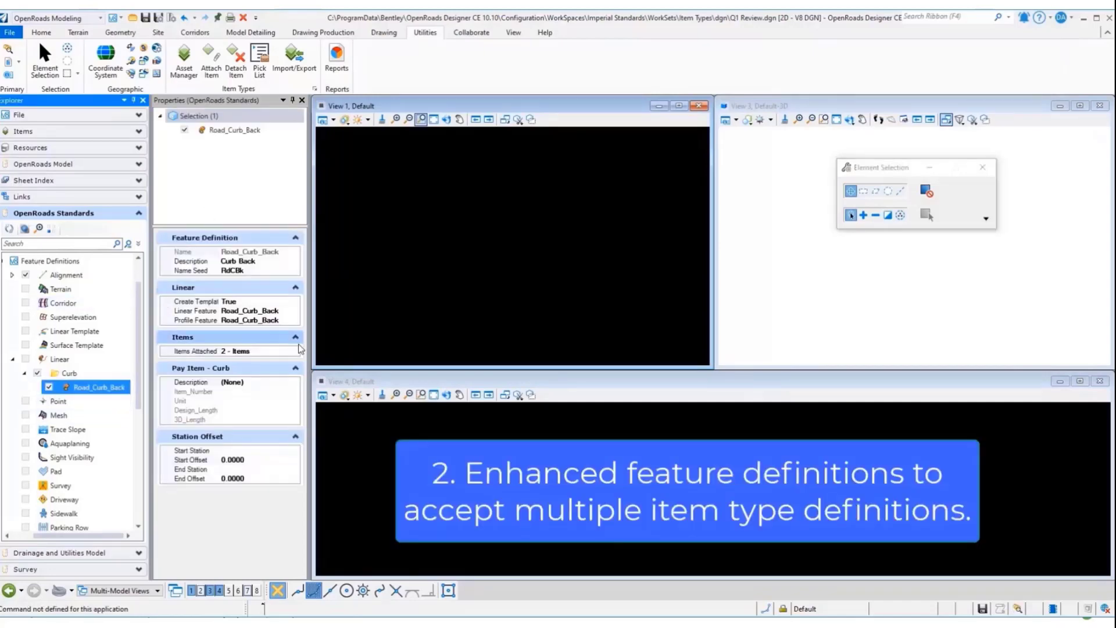
pyautogui.click(297, 353)
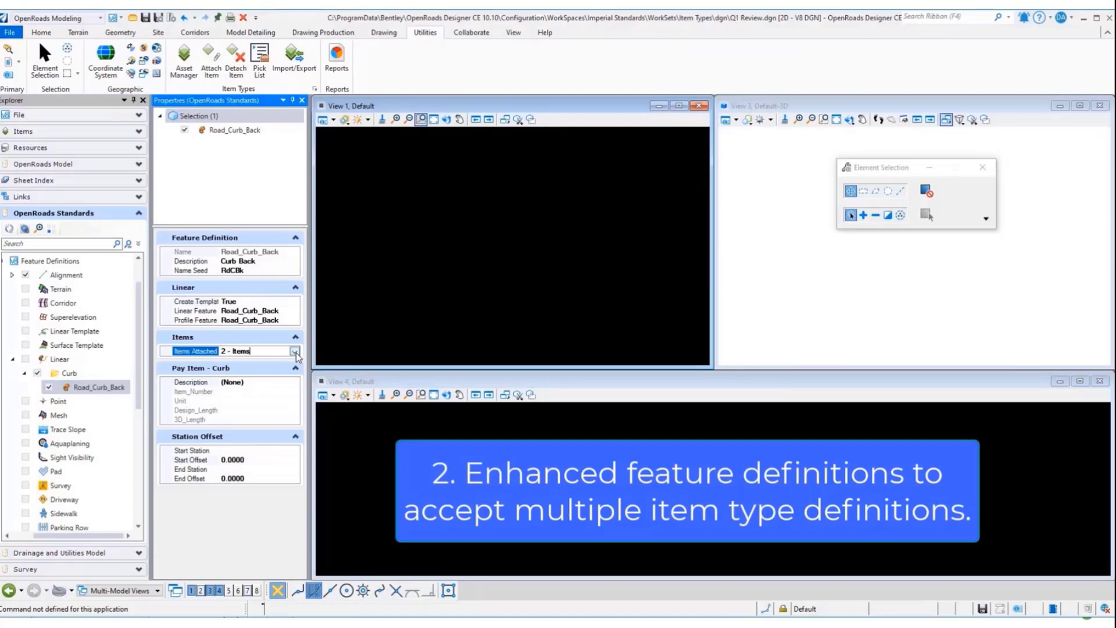
pyautogui.click(295, 352)
pyautogui.moveTo(243, 441); pyautogui.dragTo(230, 440)
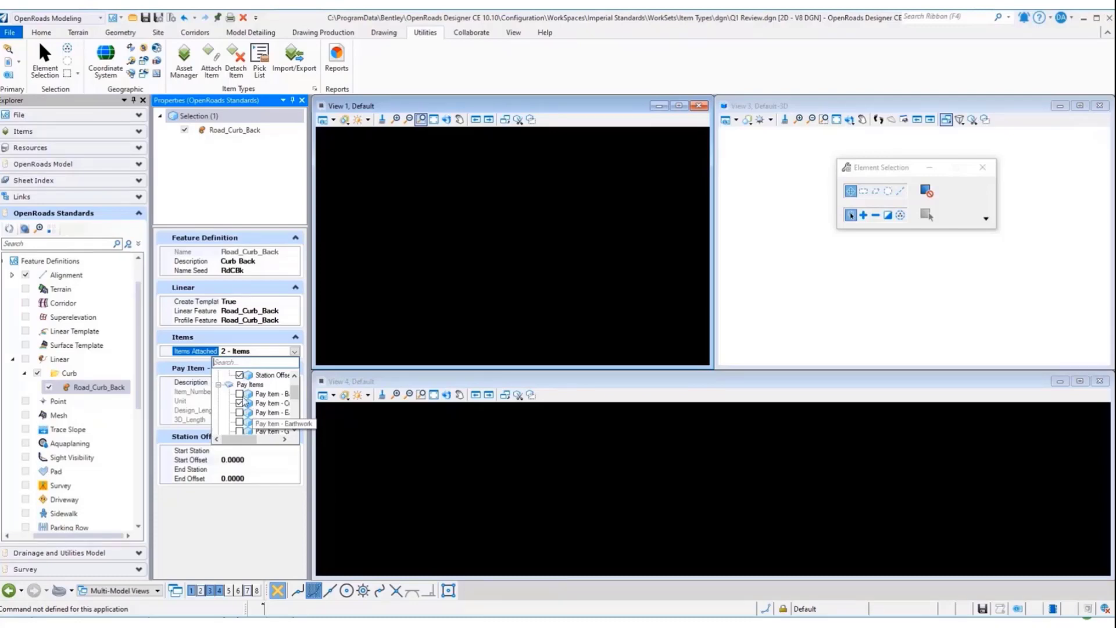
pyautogui.click(203, 356)
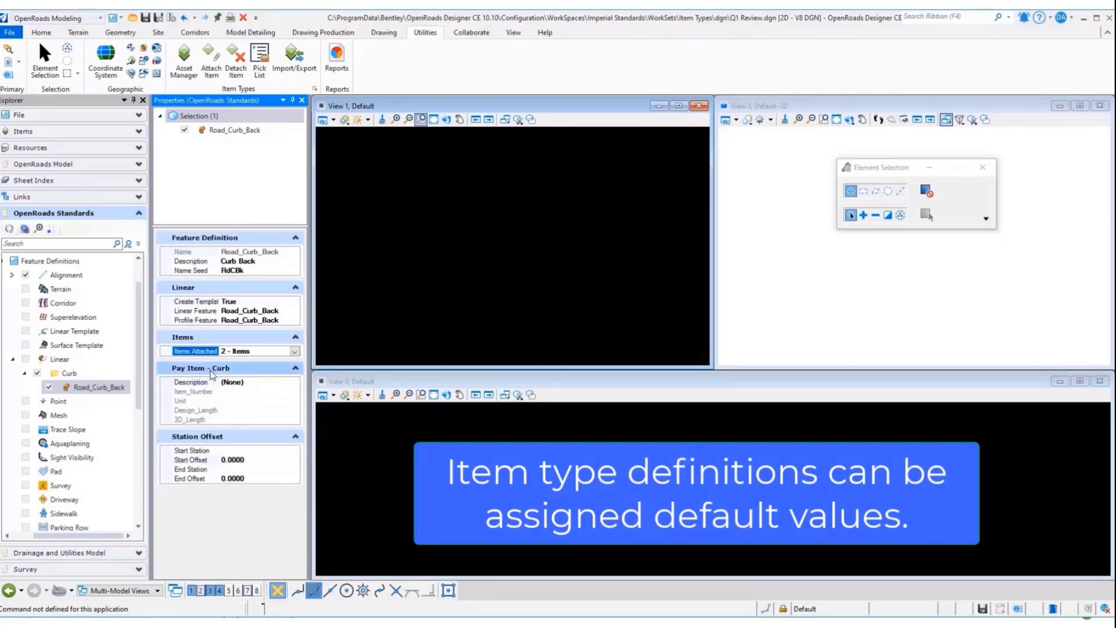
pyautogui.click(218, 436)
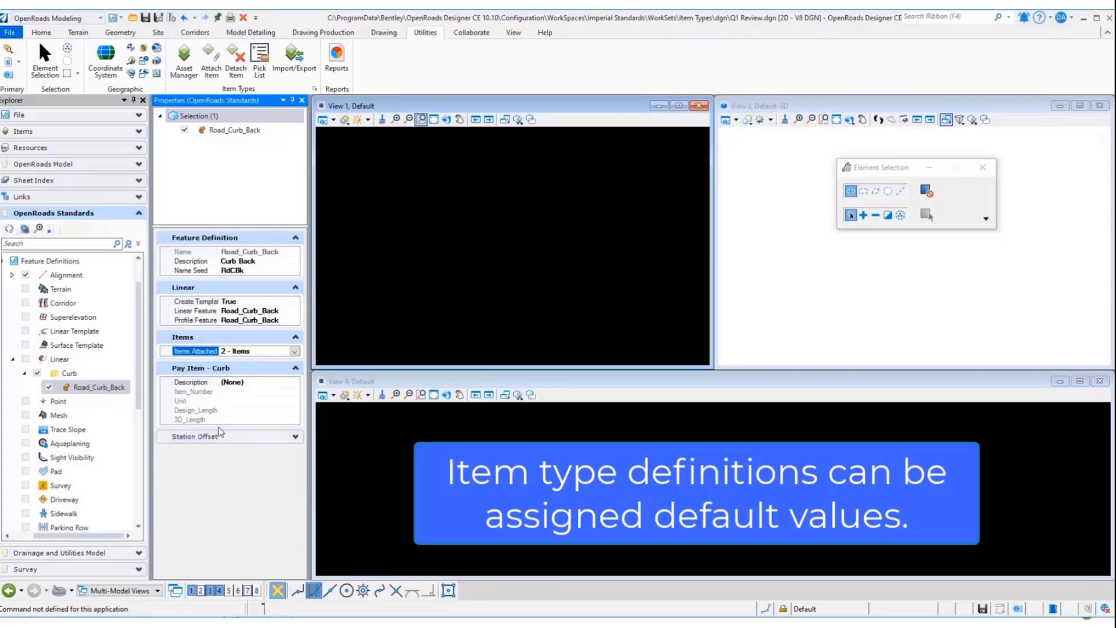
pyautogui.click(219, 435)
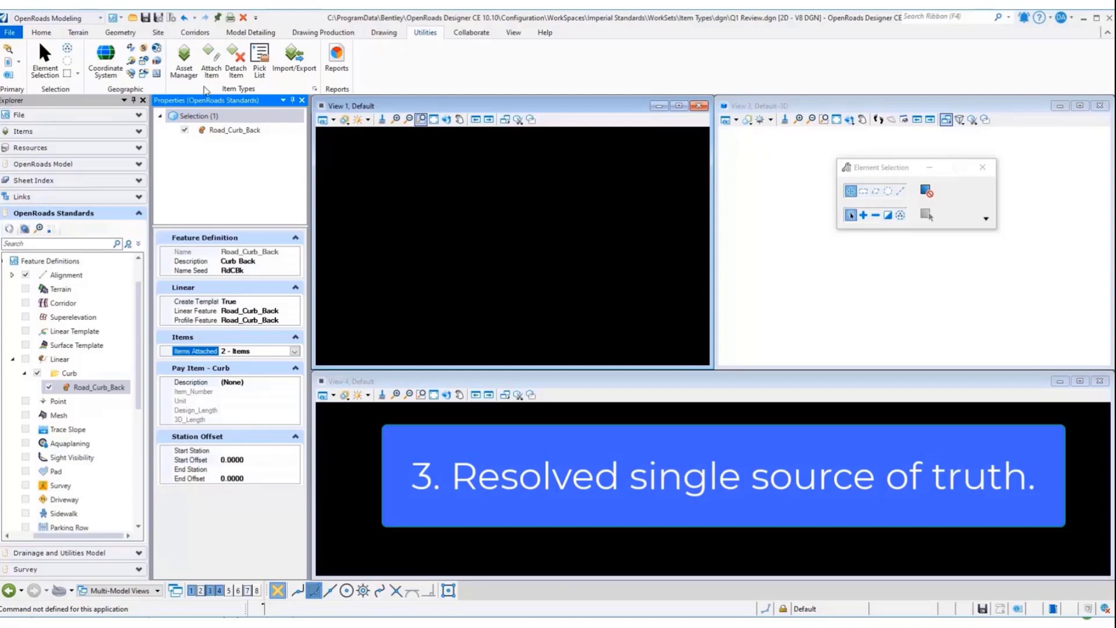
# Draw two separate angled Road_Curb_Back lines in the plan view, about 748 ft and 501 ft long.
pyautogui.click(120, 33)
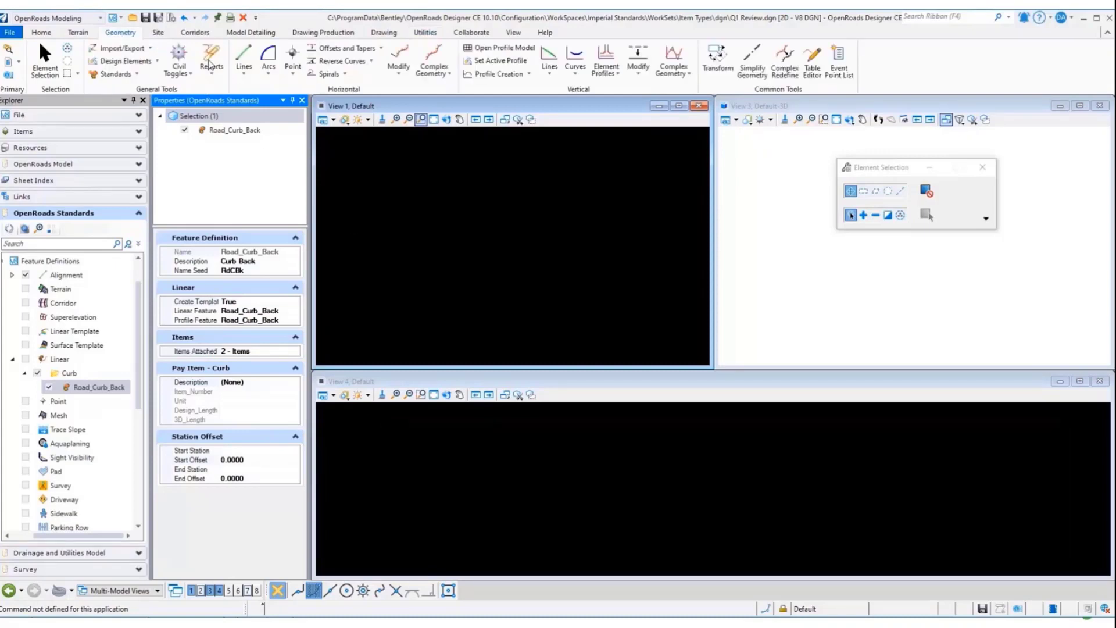
pyautogui.click(244, 58)
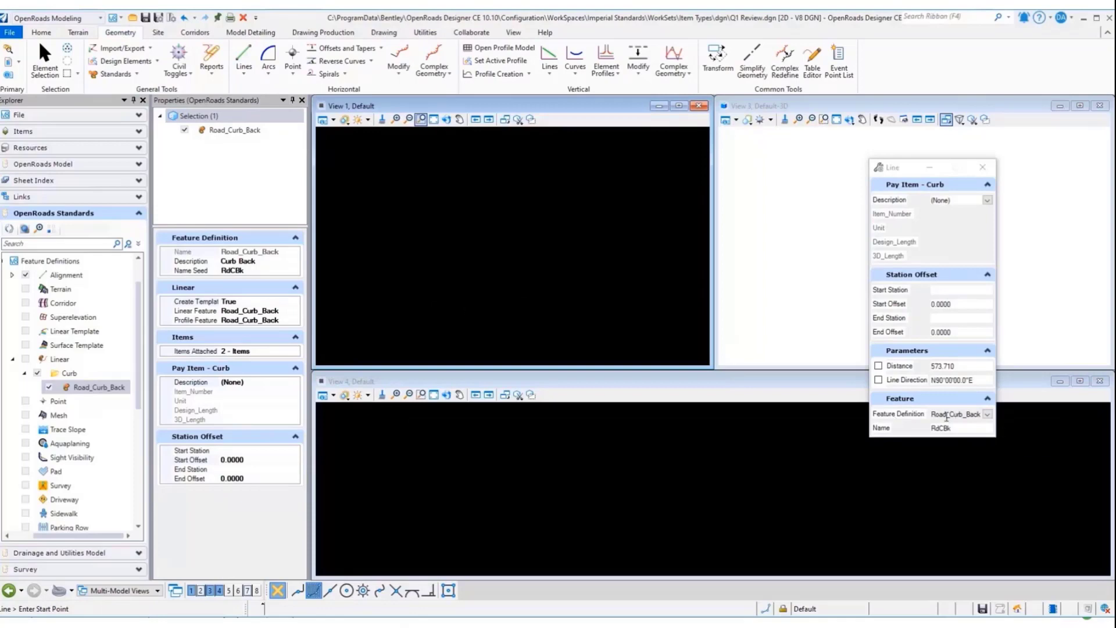
pyautogui.click(375, 329)
pyautogui.click(500, 263)
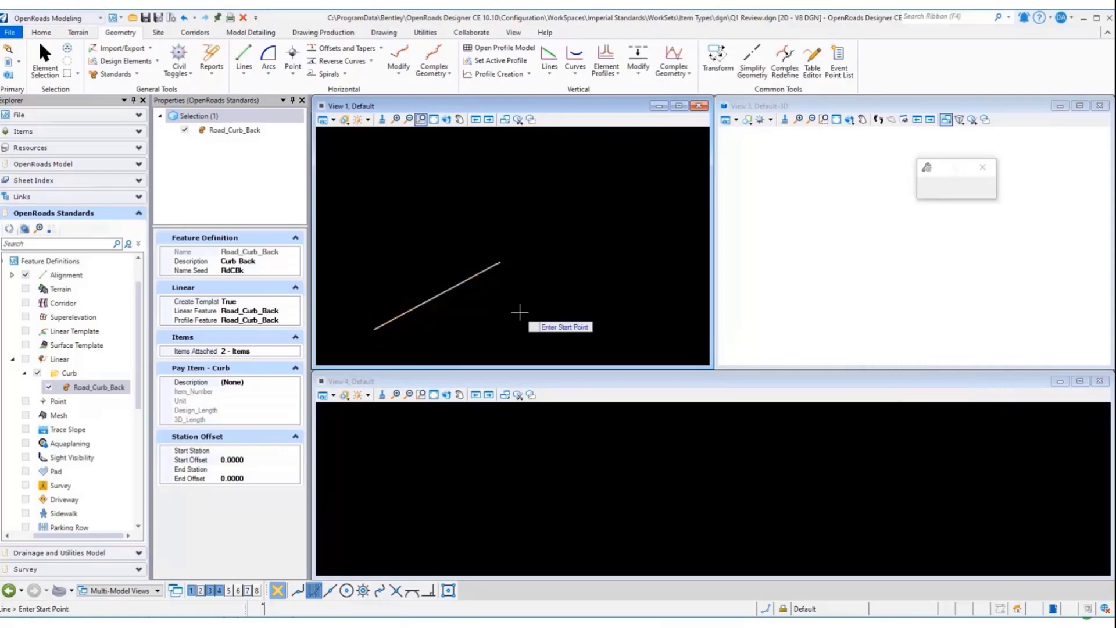
pyautogui.click(505, 252)
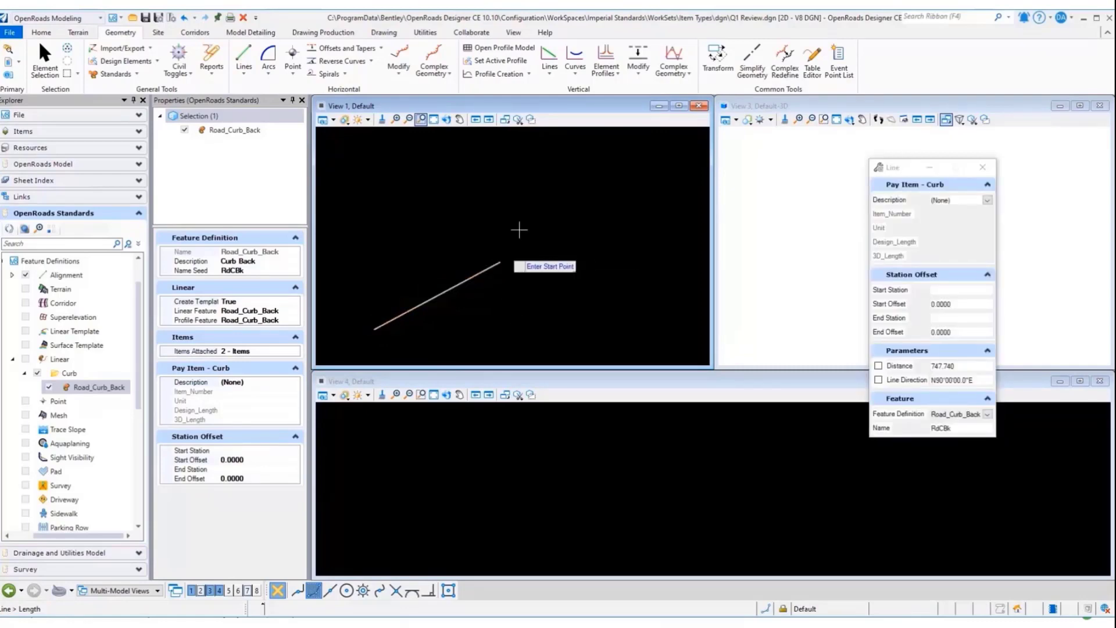
pyautogui.click(563, 175)
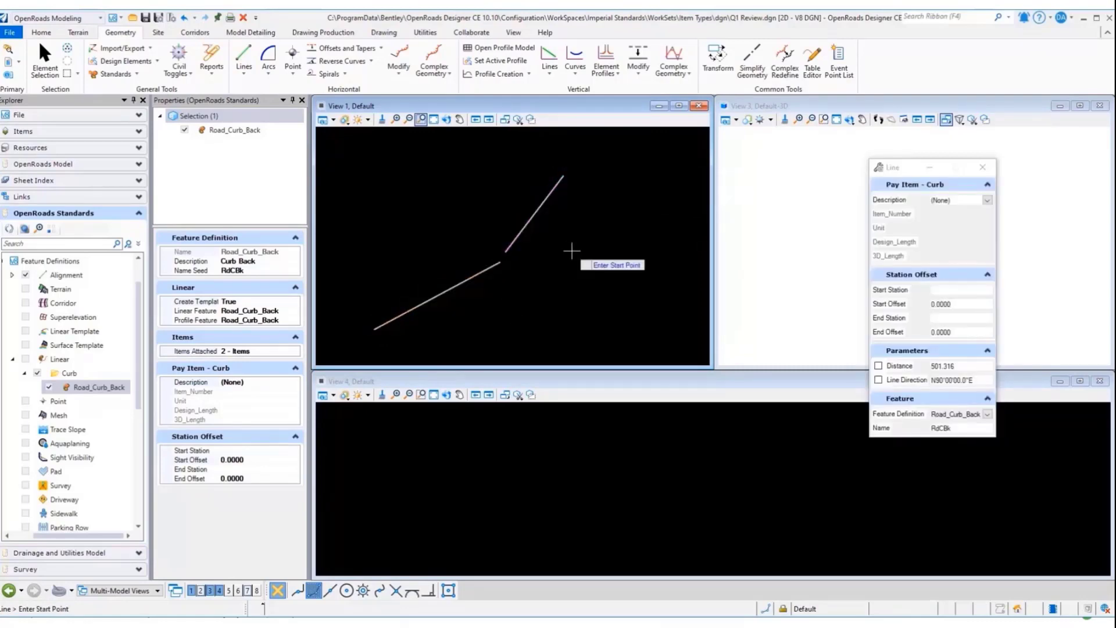
pyautogui.rightClick(571, 251)
pyautogui.click(48, 63)
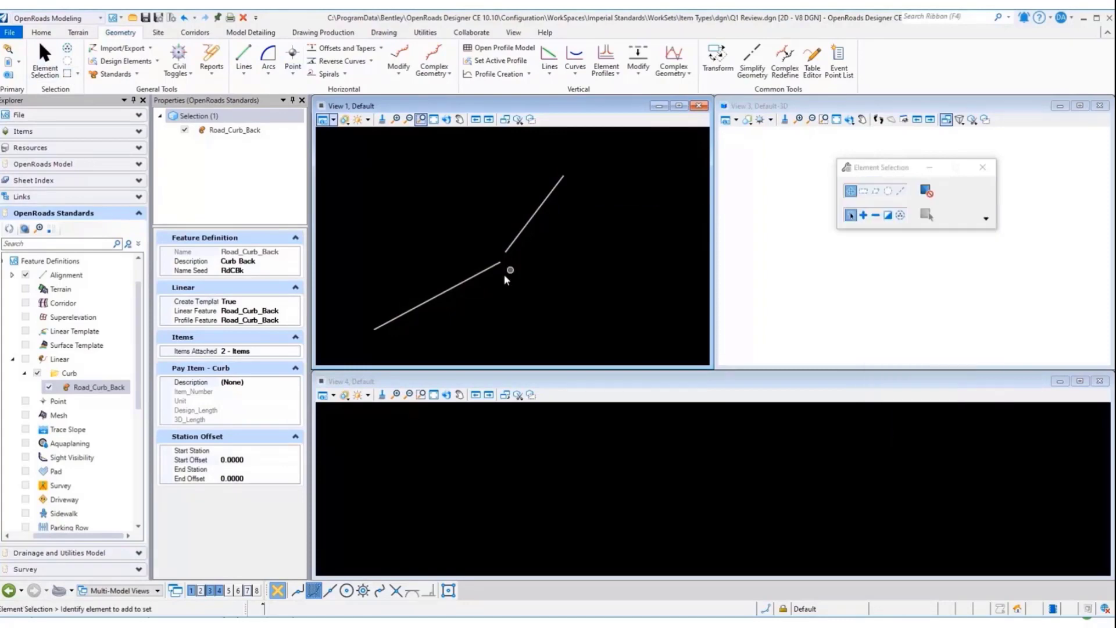
# Set the Pay Item - Curb description of the lower, longer line to CONCRETE CURB TYPE 1.
pyautogui.click(472, 282)
pyautogui.scroll(-1, 238, 461)
pyautogui.scroll(-3, 238, 463)
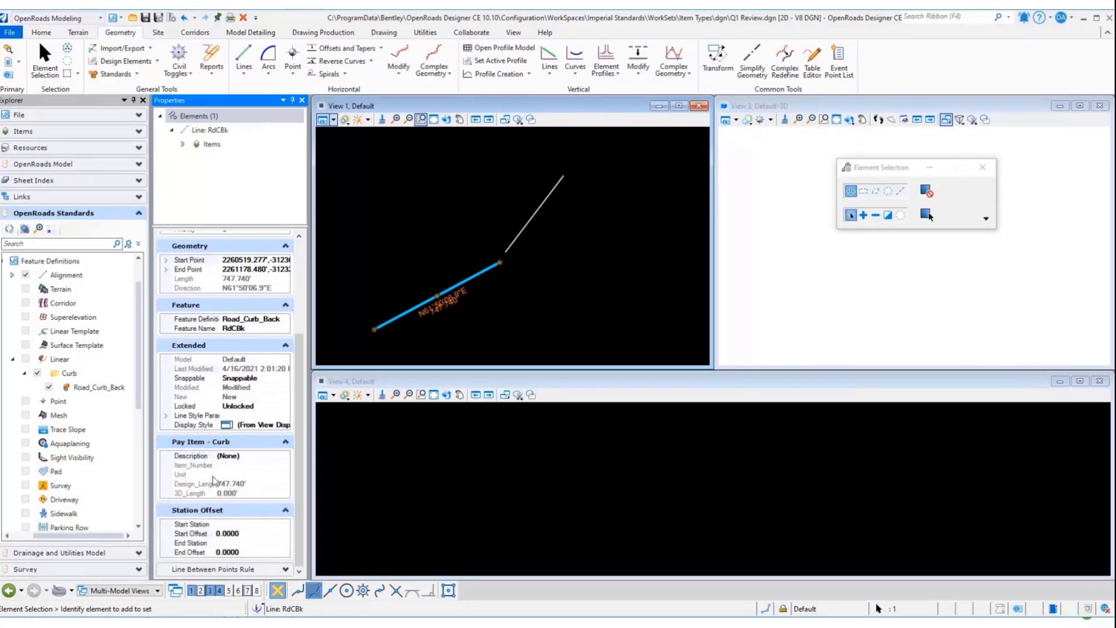
pyautogui.click(286, 460)
pyautogui.click(285, 456)
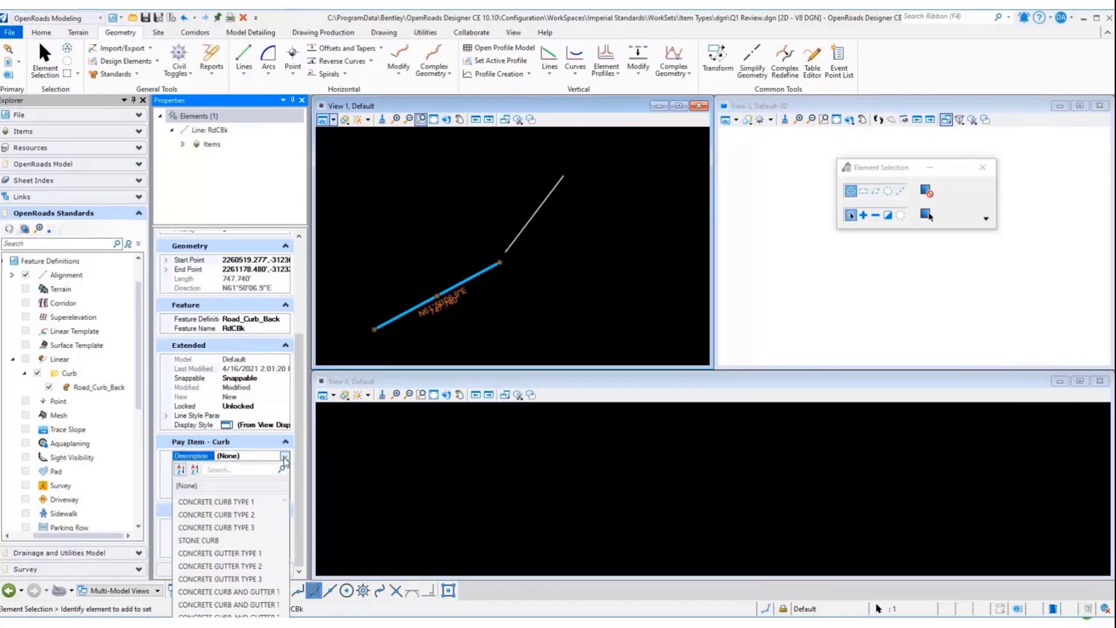
pyautogui.click(240, 503)
pyautogui.scroll(-1, 250, 507)
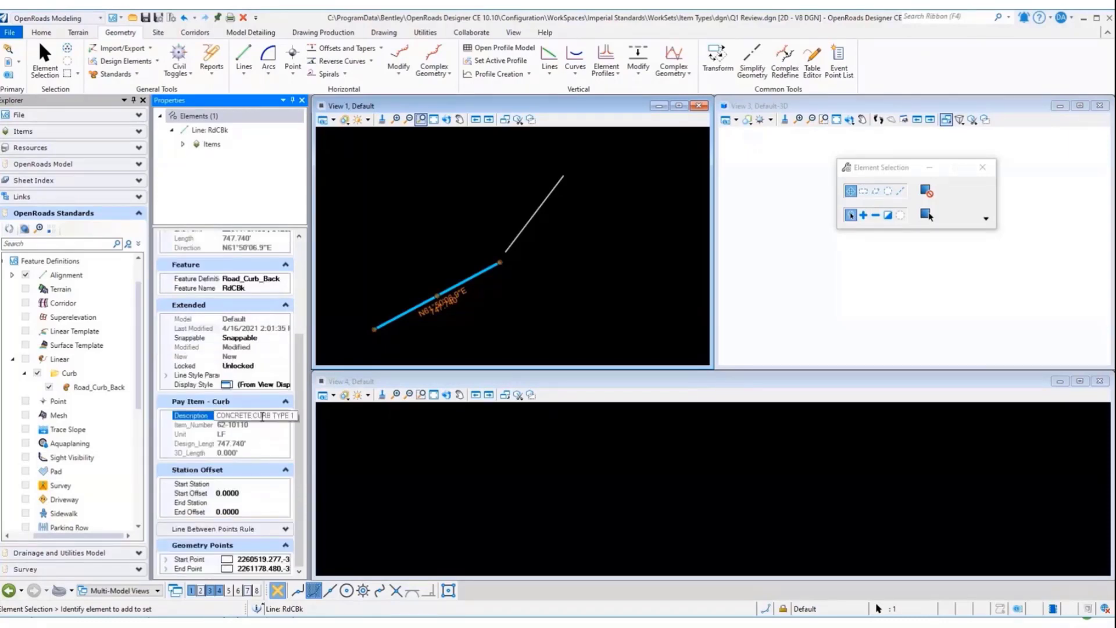
pyautogui.click(508, 309)
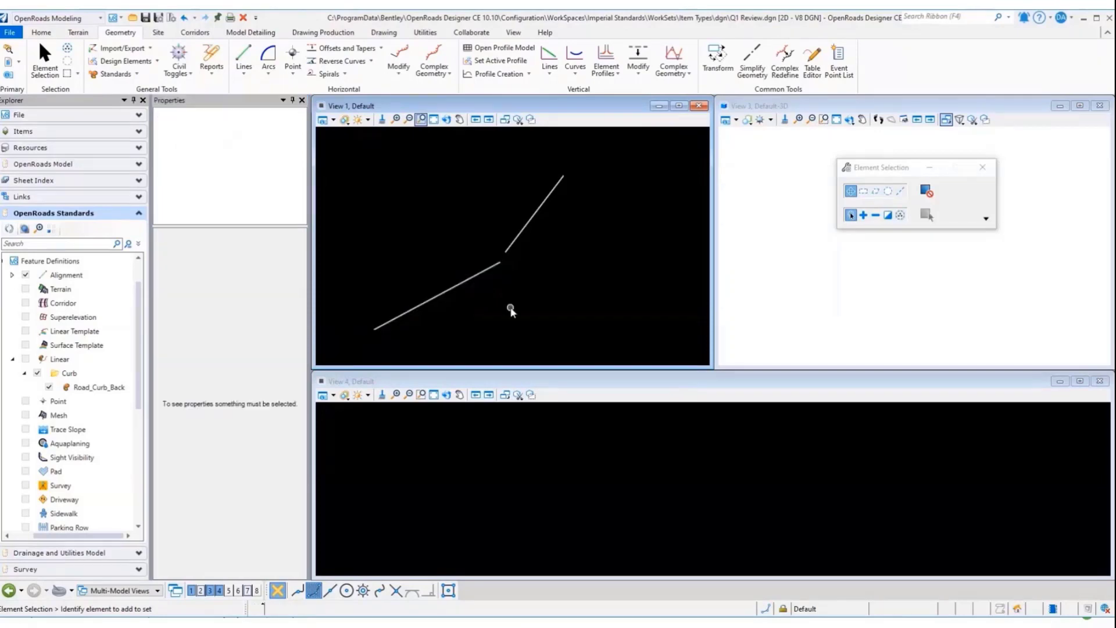
# Inspect the Pay Item - Curb properties of the upper, shorter line.
pyautogui.click(517, 237)
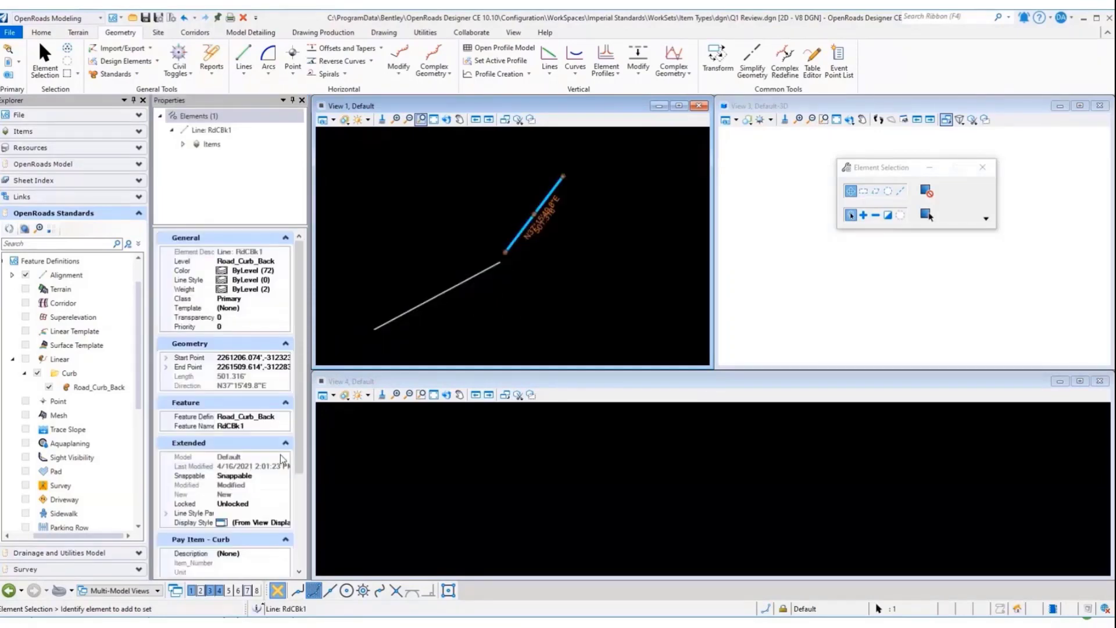
pyautogui.scroll(-3, 228, 556)
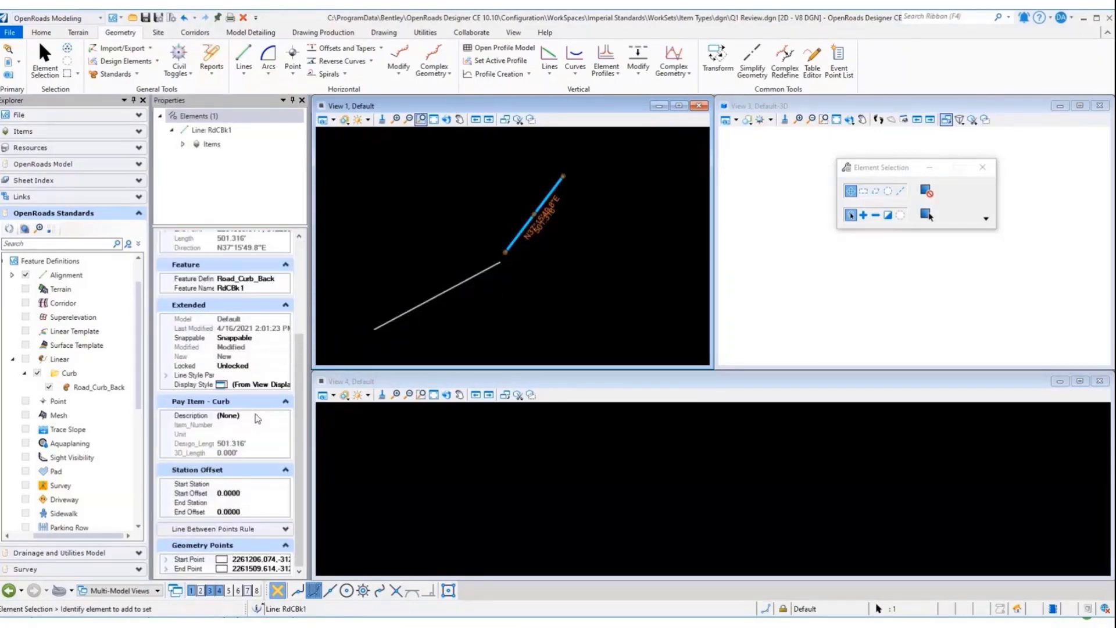
pyautogui.click(500, 302)
# Create a simple arc of about 1446 ft radius between the two lines, with Trim/Extend set to Both.
pyautogui.click(268, 54)
pyautogui.click(476, 278)
pyautogui.click(507, 249)
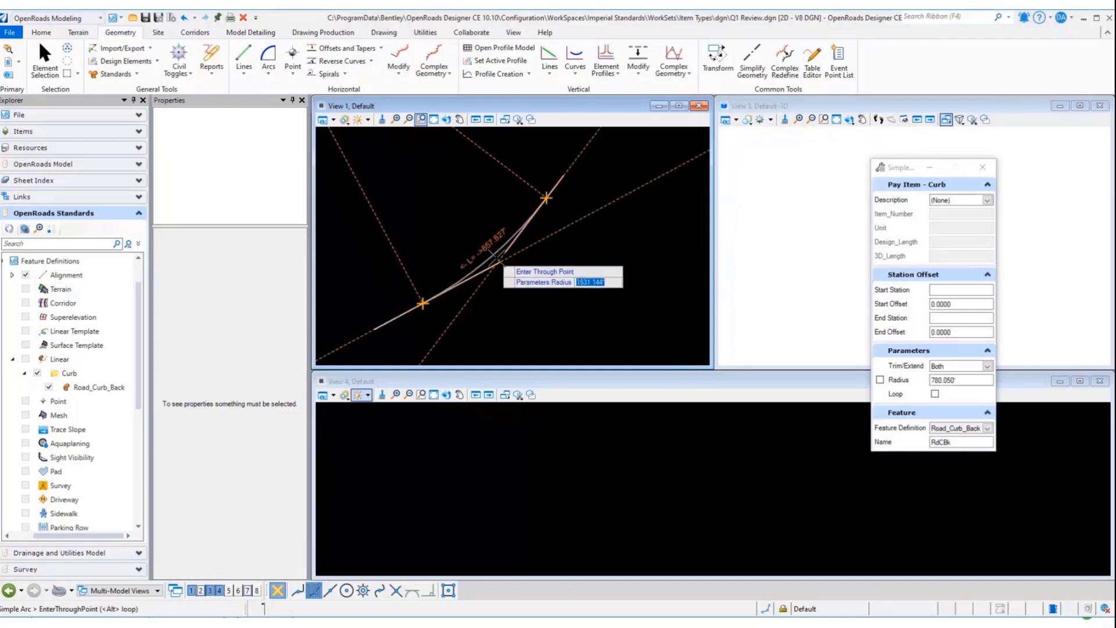
pyautogui.click(503, 250)
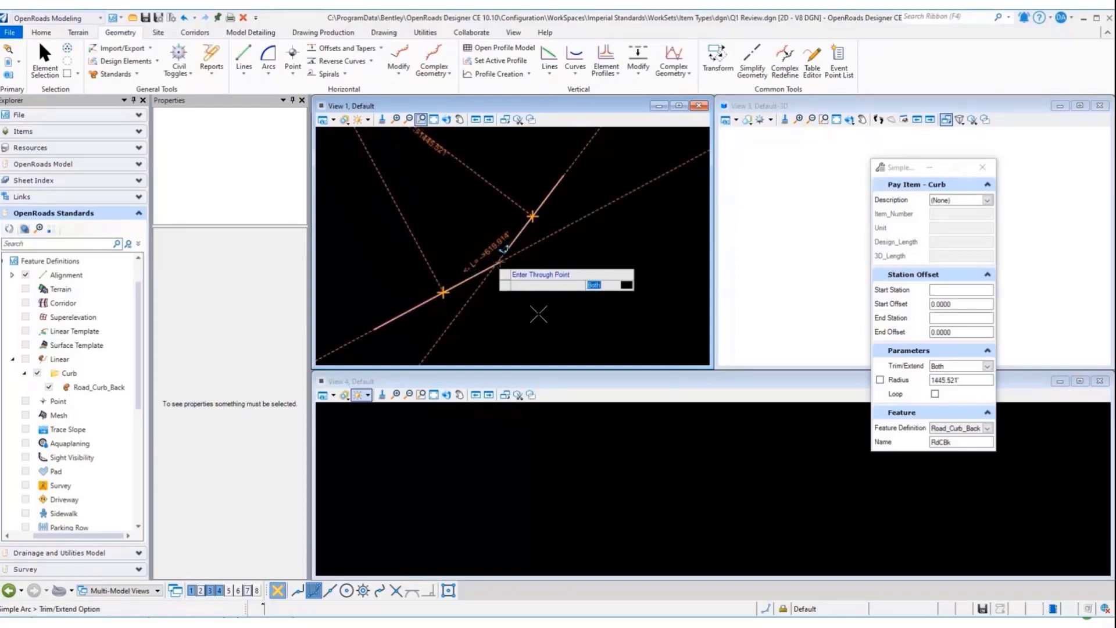
pyautogui.click(538, 313)
pyautogui.click(45, 58)
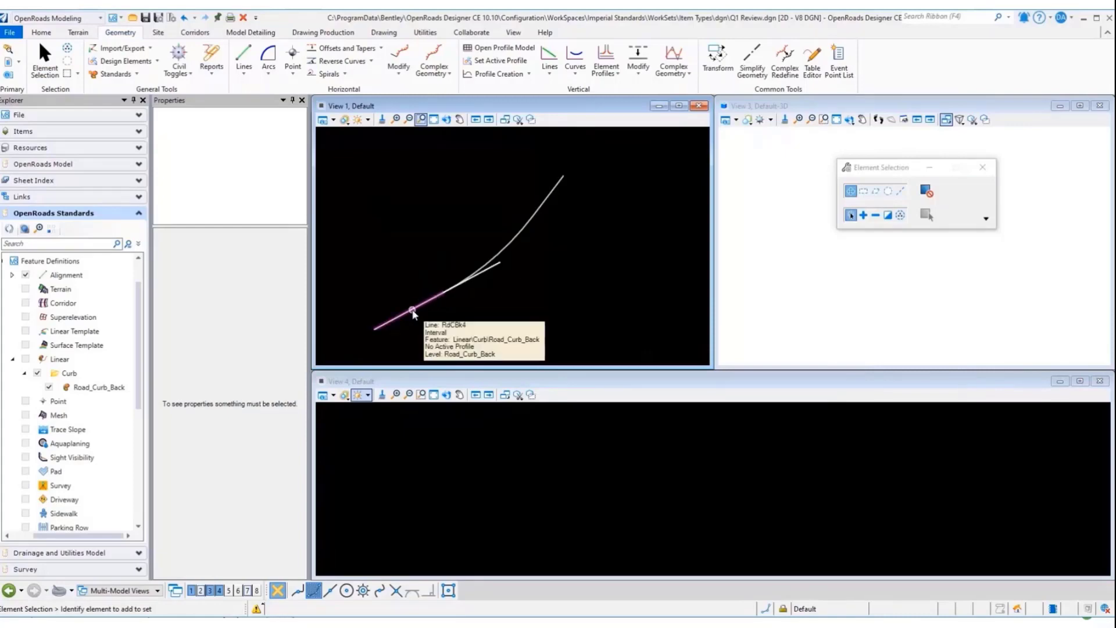
# Inspect the Pay Item - Curb properties of the trimmed lower line segment.
pyautogui.click(445, 295)
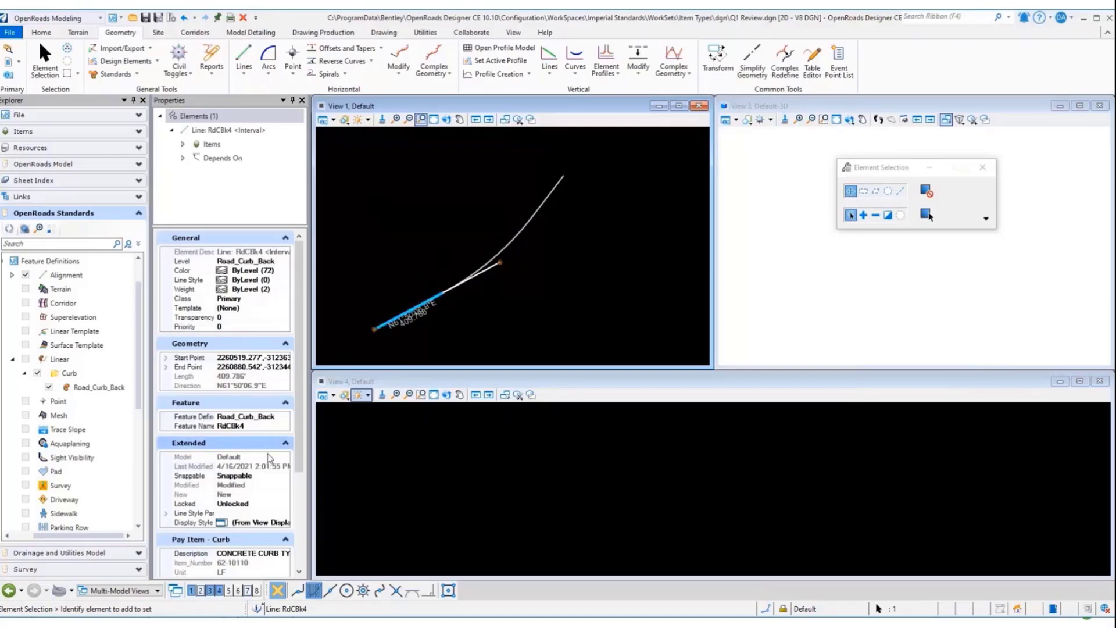
pyautogui.scroll(-3, 271, 457)
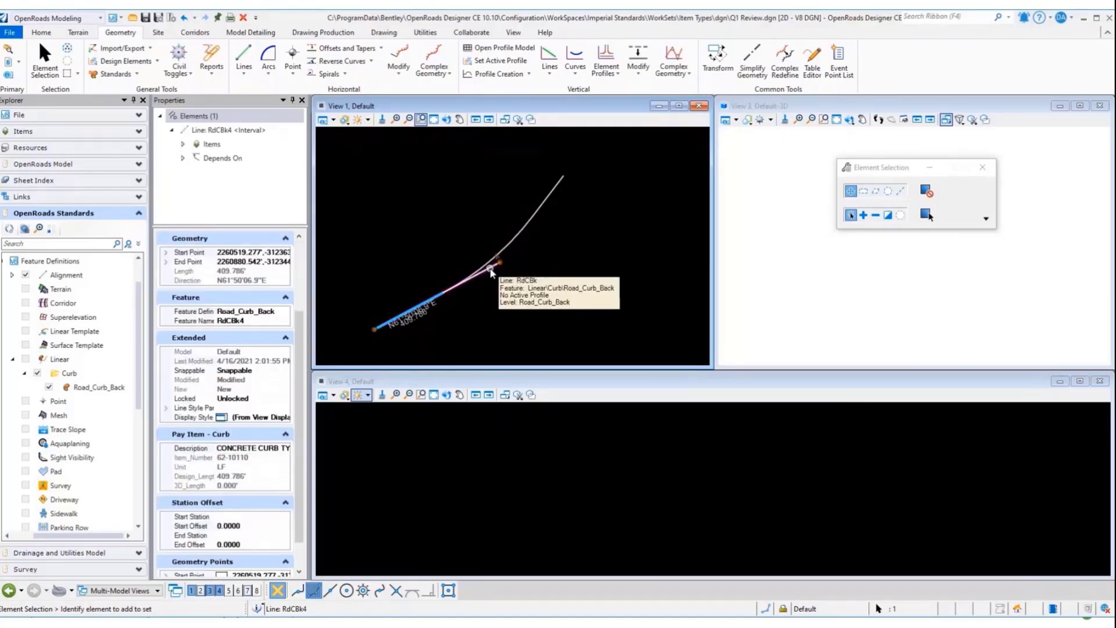
pyautogui.moveTo(414, 314)
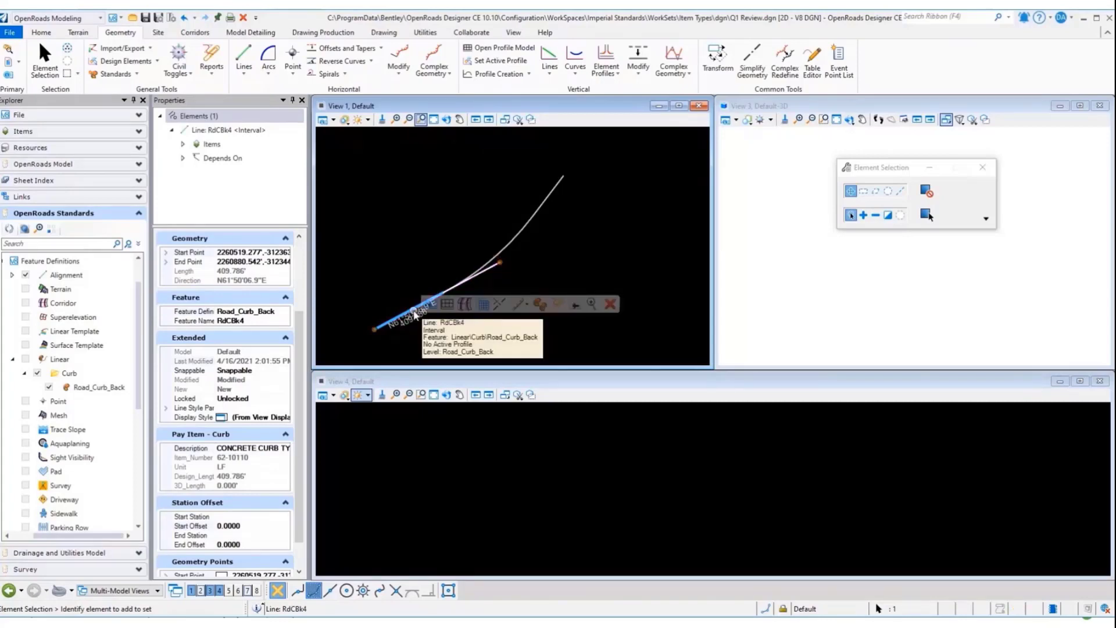
pyautogui.click(395, 244)
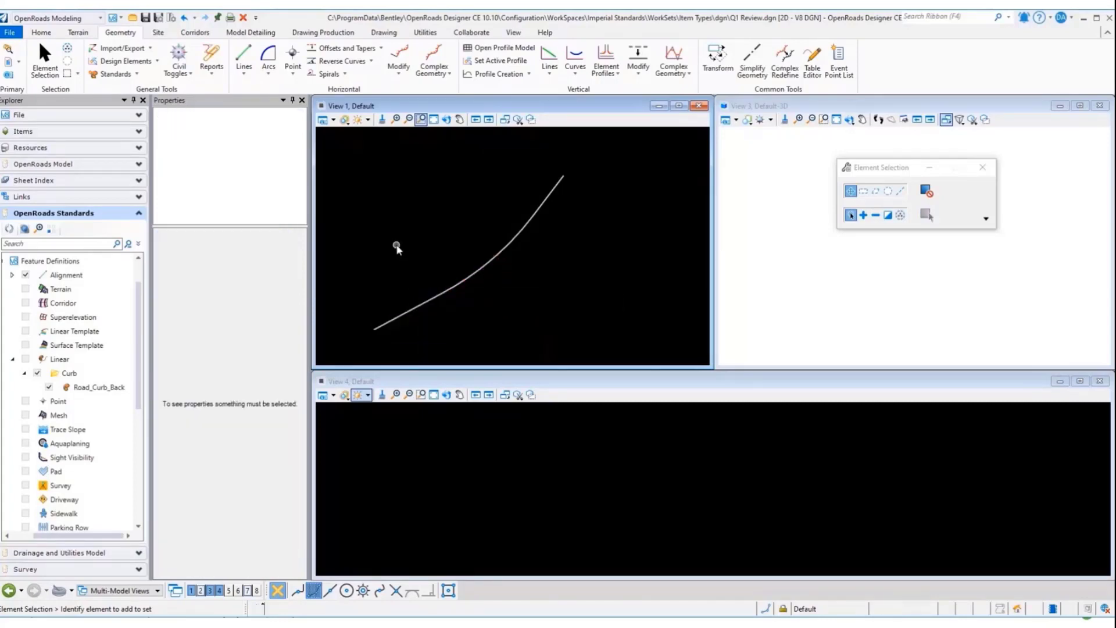
# Join the lower line, arc and upper line into one Road_Curb_Back complex element using the Manual method.
pyautogui.click(441, 68)
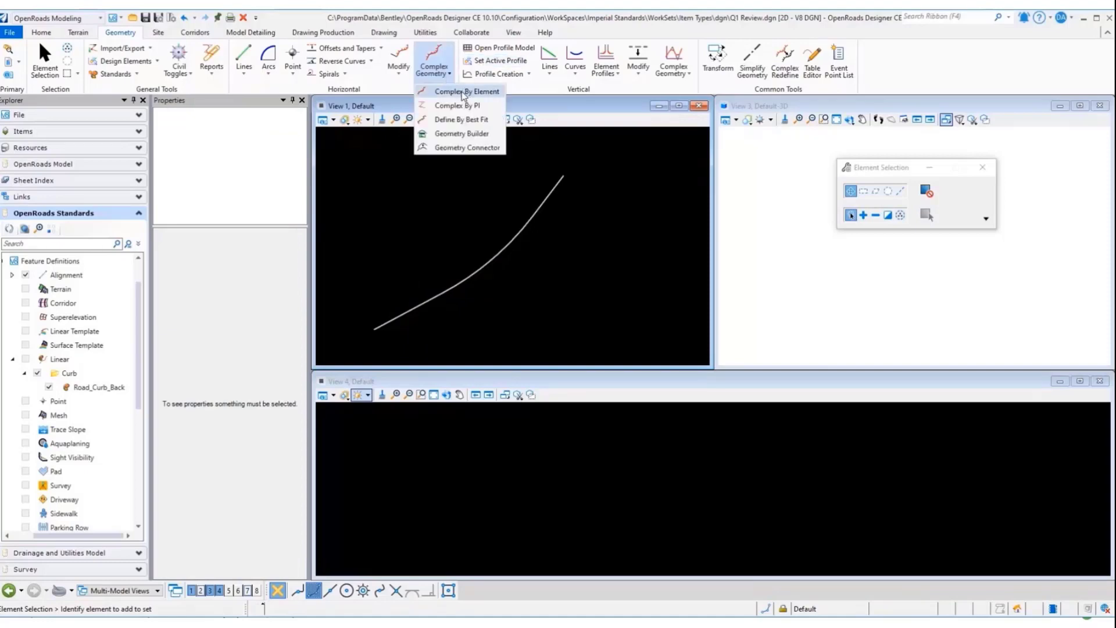
pyautogui.click(462, 92)
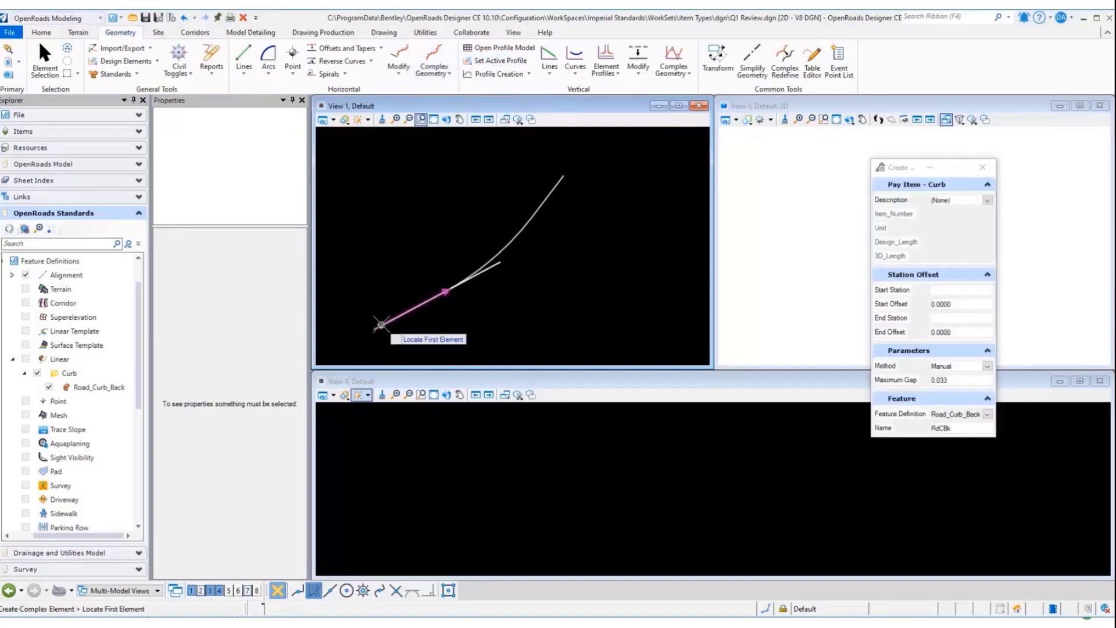
pyautogui.click(481, 282)
pyautogui.click(537, 203)
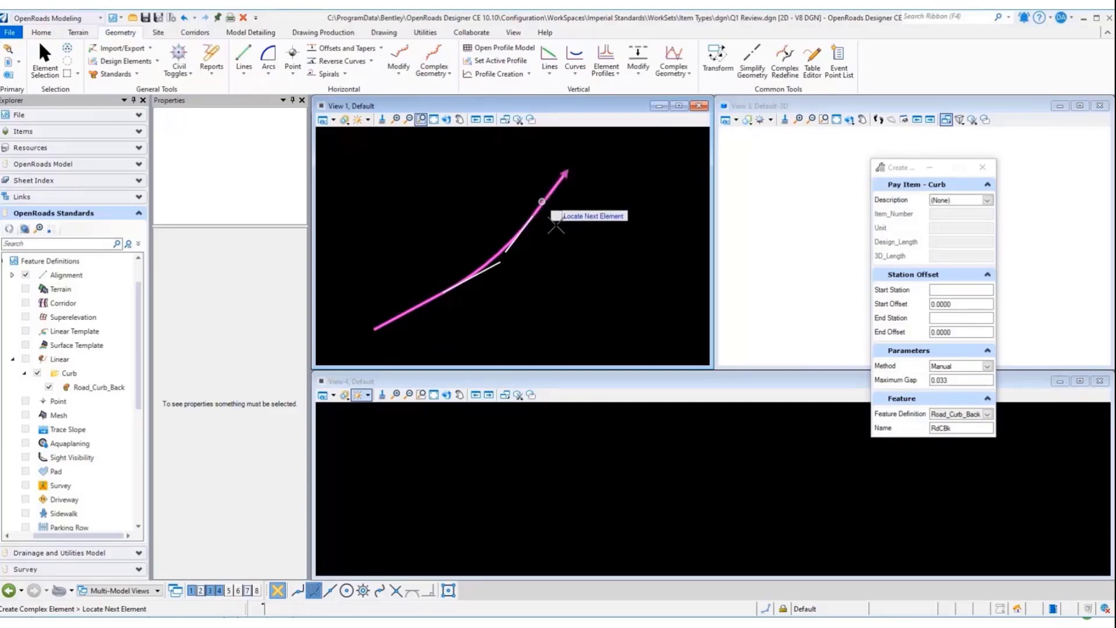
pyautogui.rightClick(600, 282)
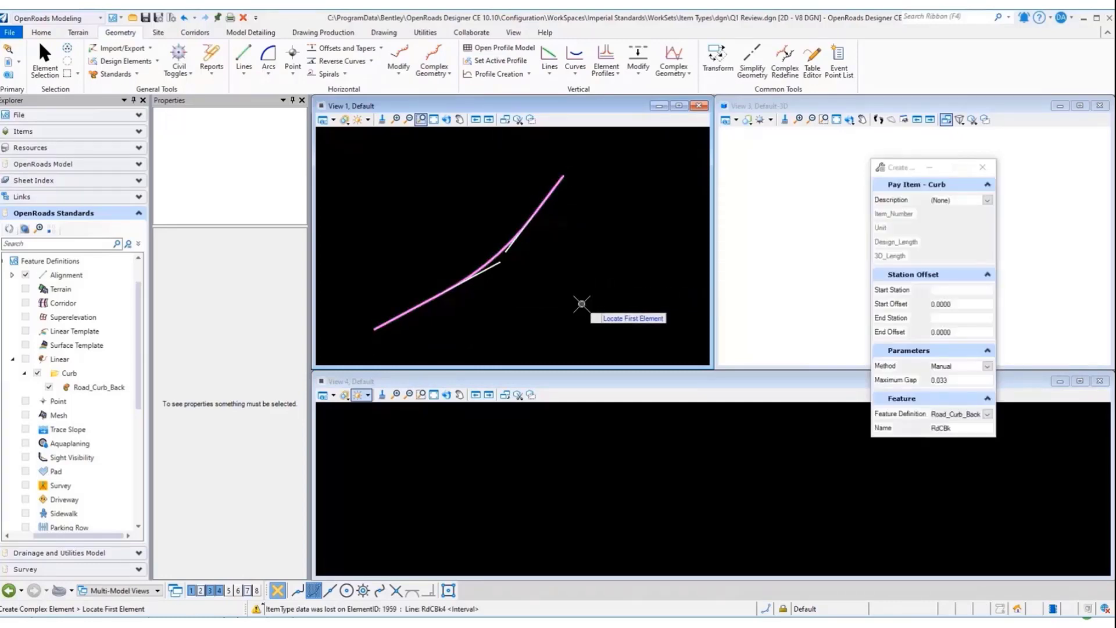
pyautogui.scroll(-1, 578, 296)
pyautogui.scroll(1, 578, 295)
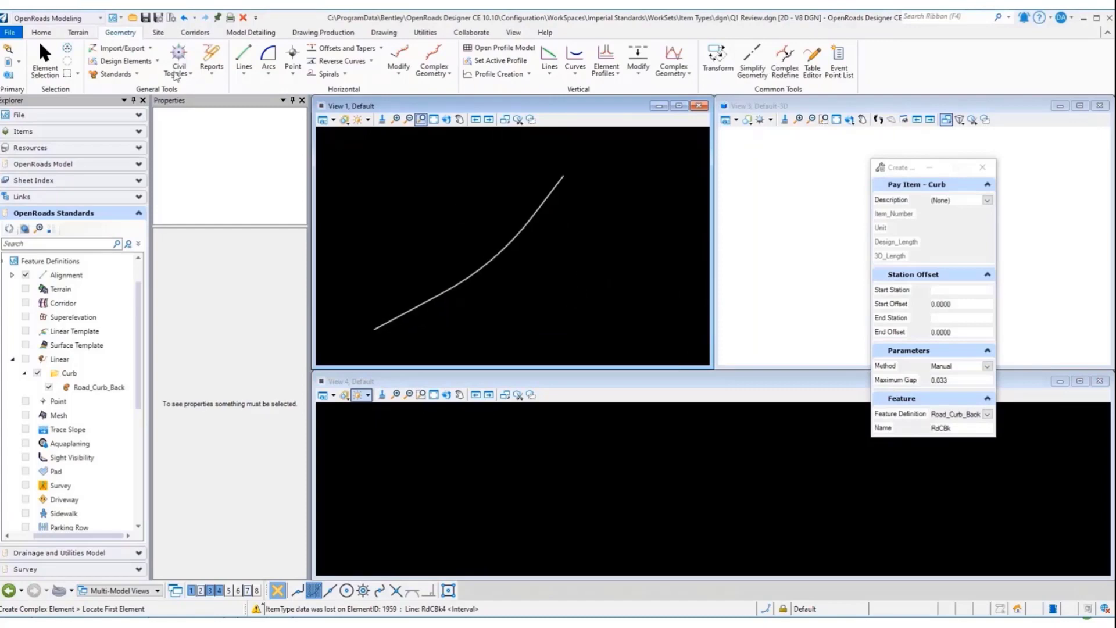
# Inspect the Pay Item - Curb properties of the complex curb element in plan.
pyautogui.click(45, 61)
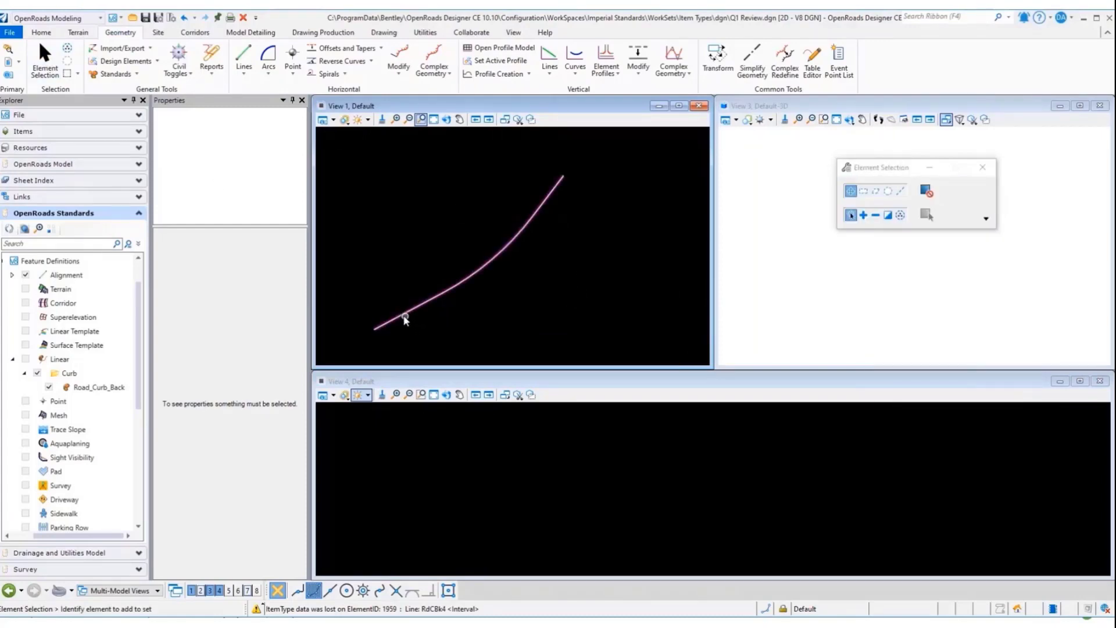
pyautogui.click(405, 315)
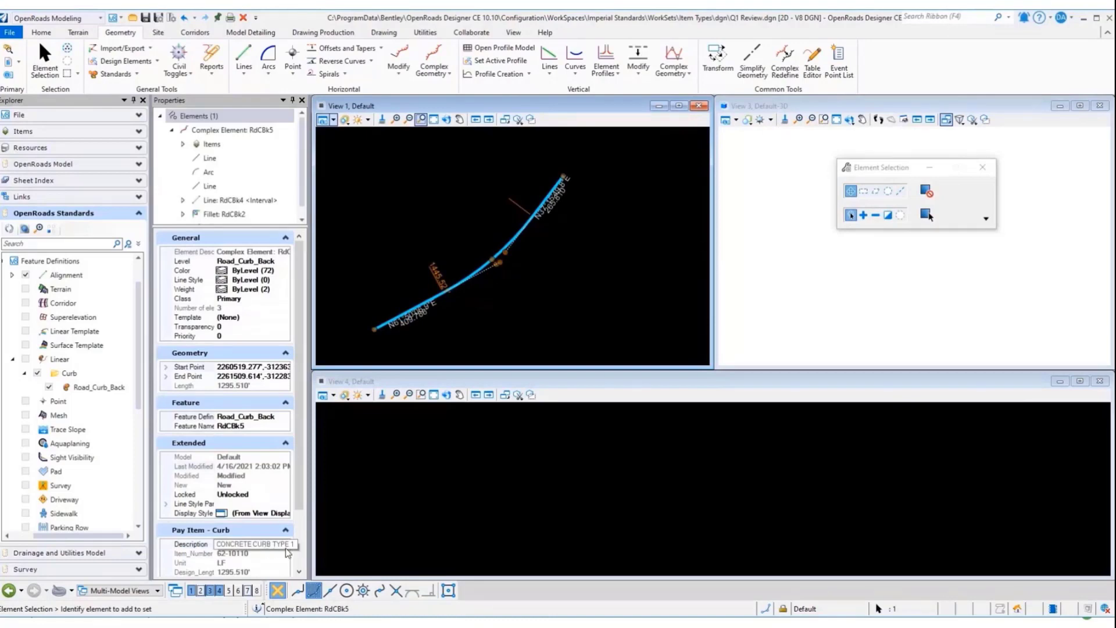
pyautogui.scroll(-2, 287, 552)
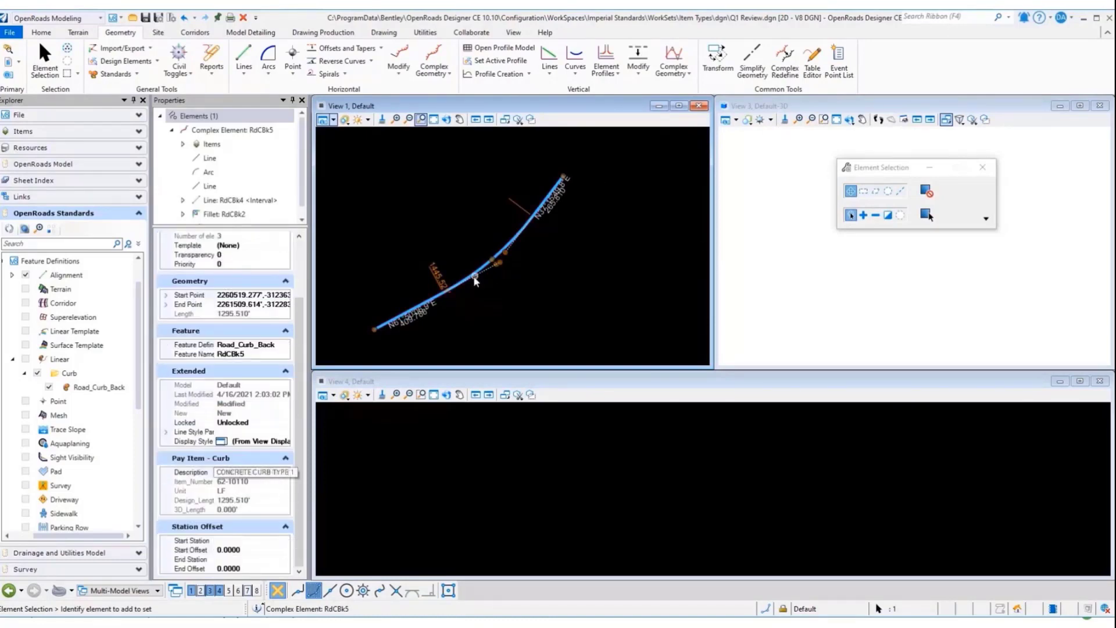
# Open the profile model of the complex curb element in View 4.
pyautogui.moveTo(475, 281)
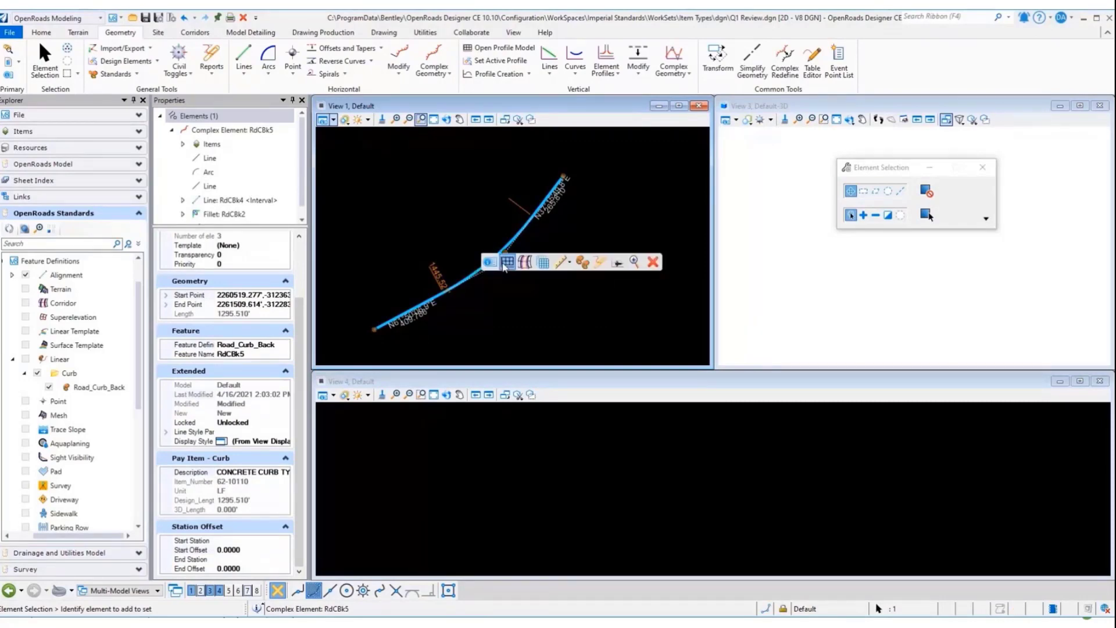
pyautogui.click(495, 262)
pyautogui.click(462, 500)
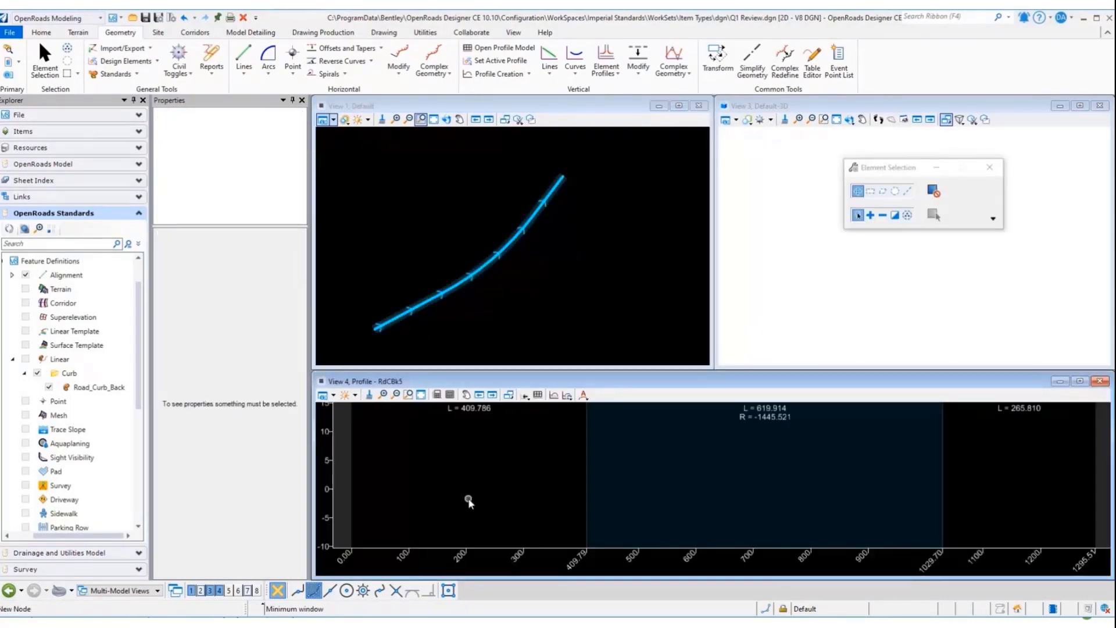
# Draw a Road_Curb_Back profile line between points, about 1282 ft long at about 0.59% slope, starting at station 0.
pyautogui.click(549, 55)
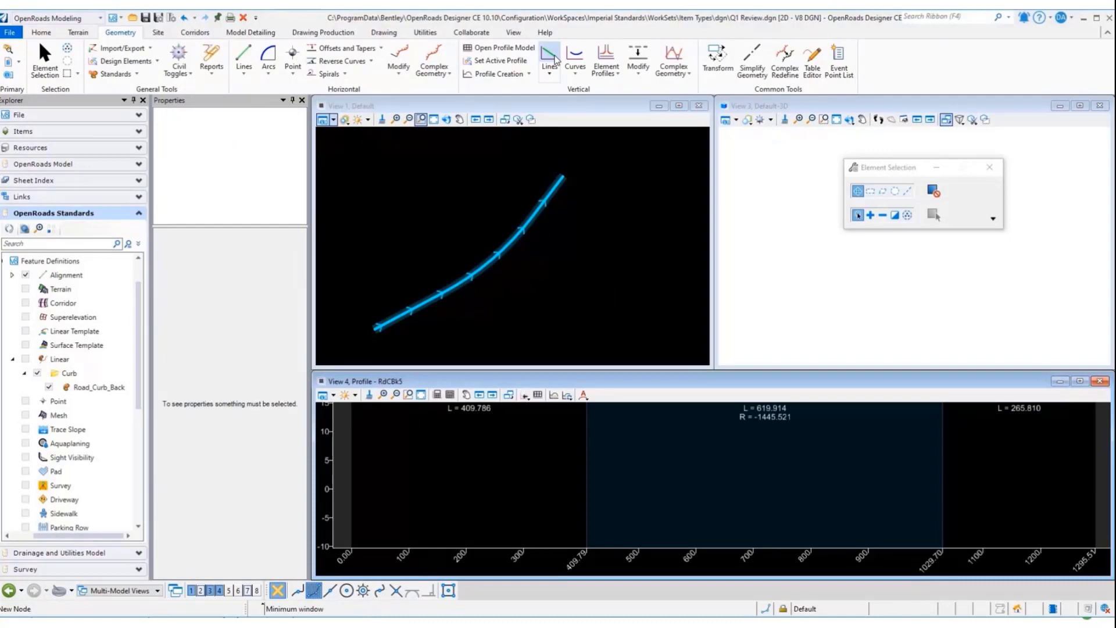
pyautogui.click(351, 492)
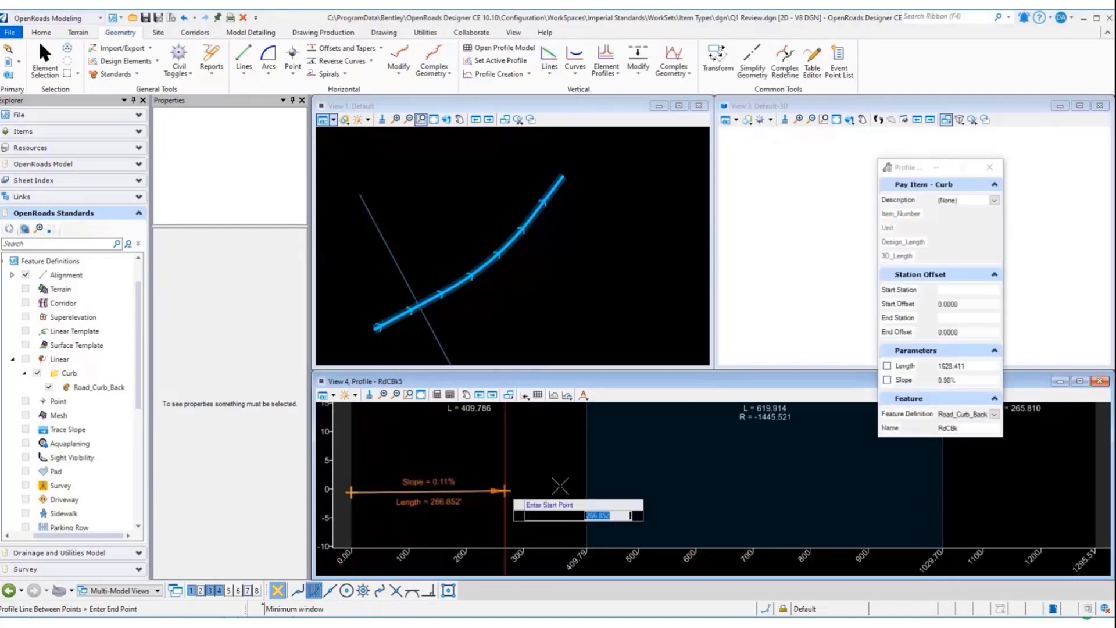
pyautogui.click(1086, 448)
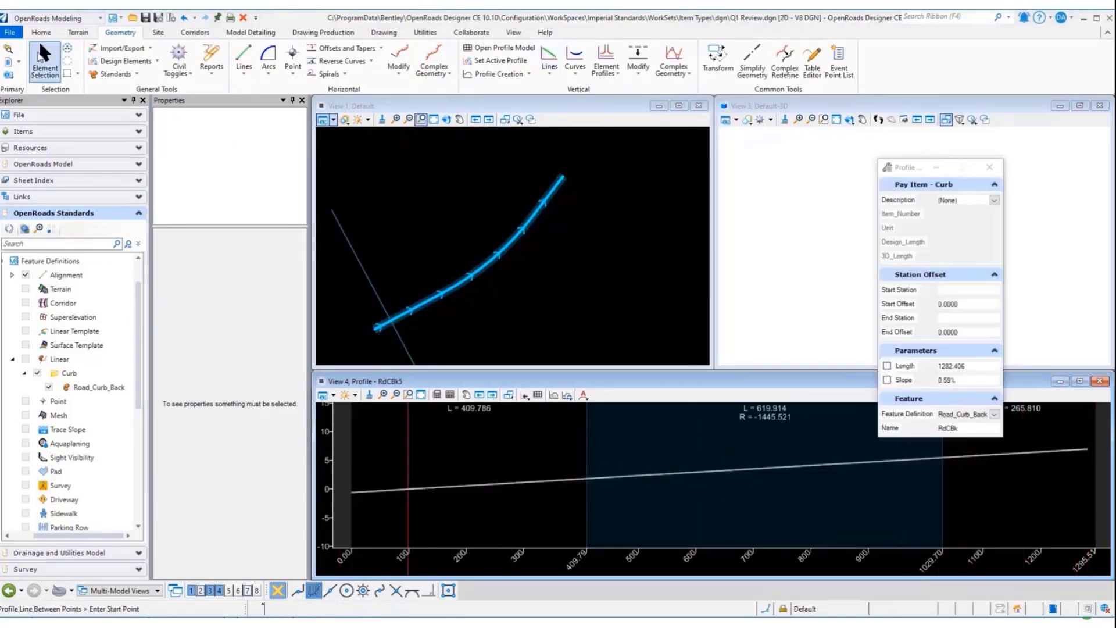
# Make the new profile line the active profile of the complex curb element.
pyautogui.click(45, 58)
pyautogui.click(512, 483)
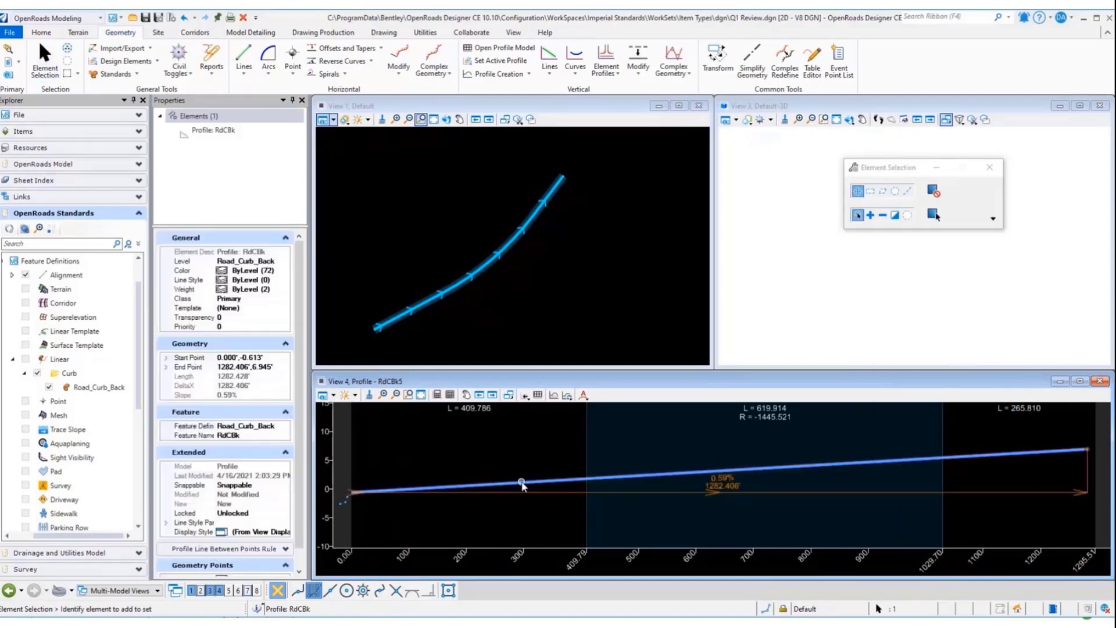
pyautogui.click(556, 475)
# Set the 3D curb element's Pay Item - Curb description to STONE CURB and check the pay item on the plan element.
pyautogui.click(779, 309)
pyautogui.click(788, 310)
pyautogui.scroll(-3, 249, 465)
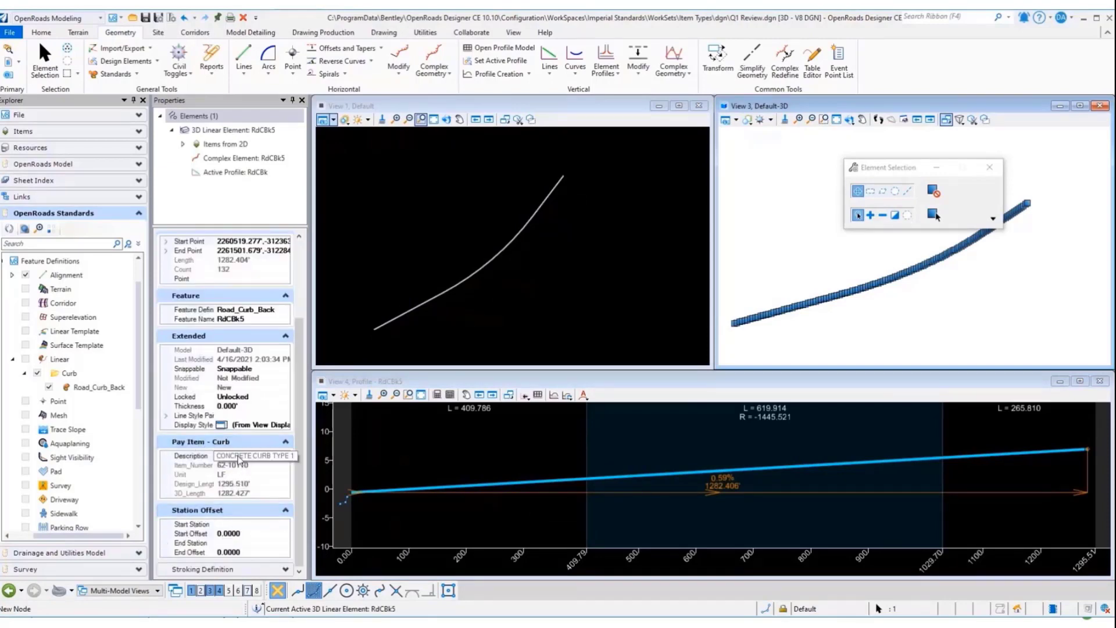
pyautogui.click(288, 456)
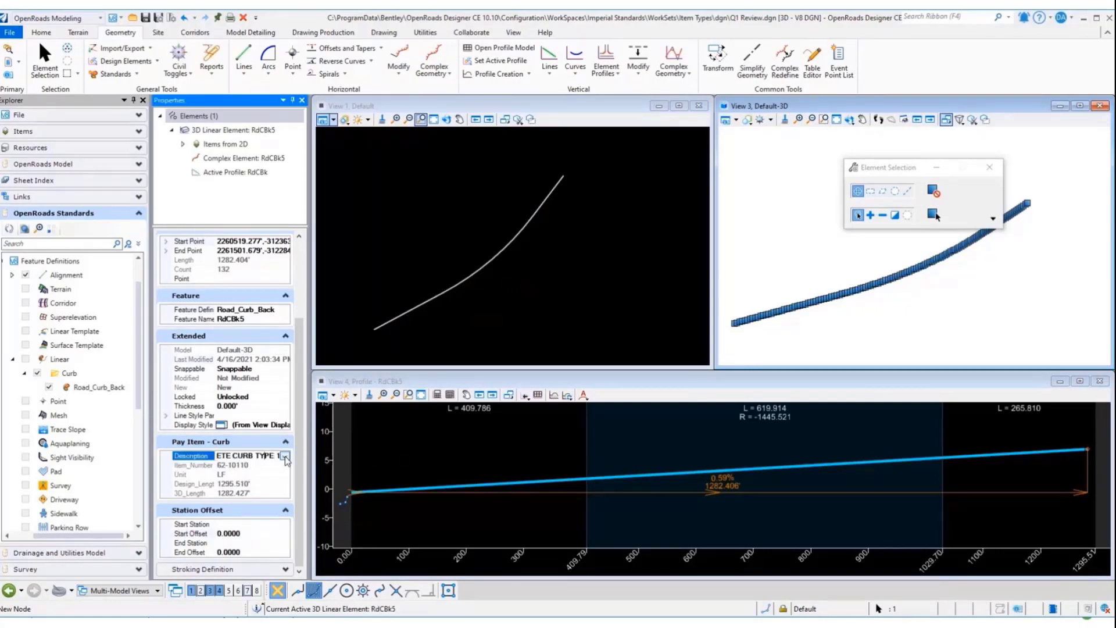
pyautogui.click(285, 457)
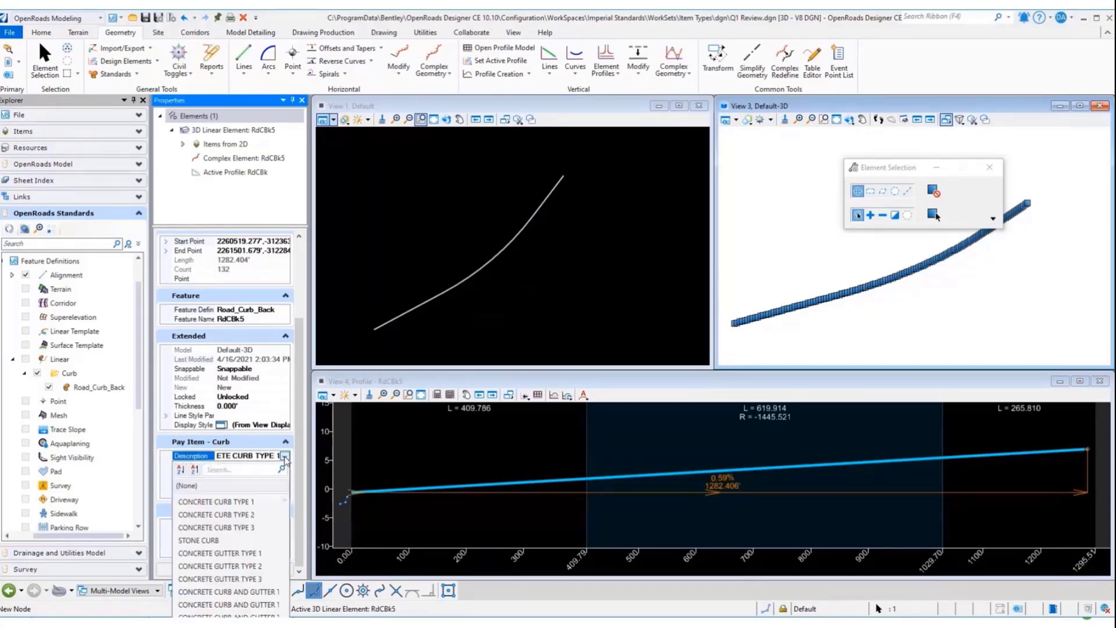
pyautogui.click(221, 535)
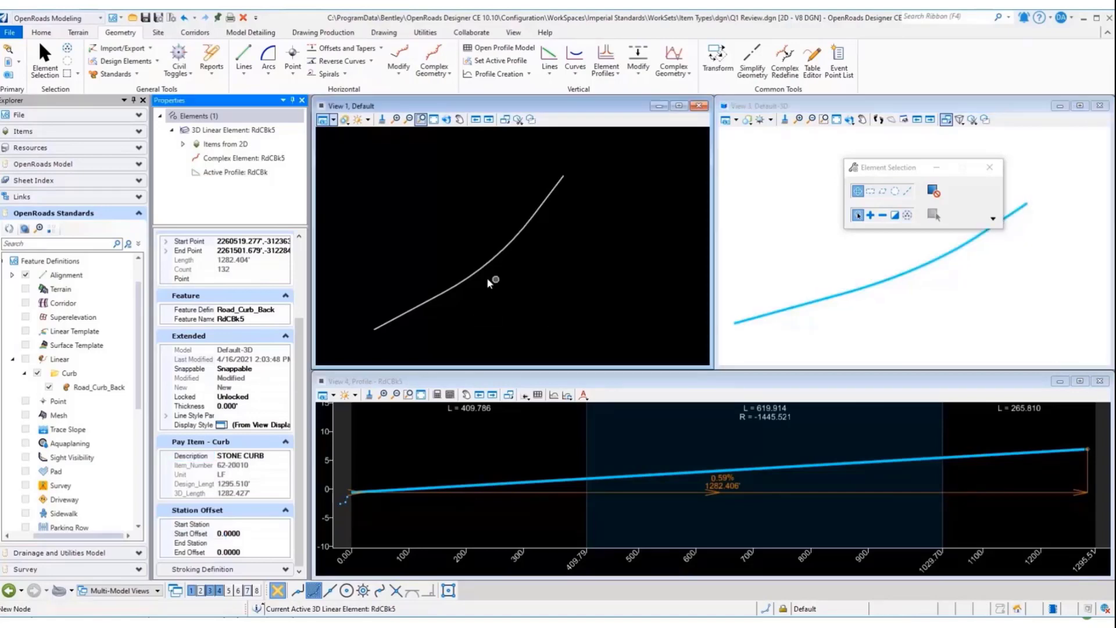
pyautogui.click(463, 280)
pyautogui.scroll(-5, 290, 510)
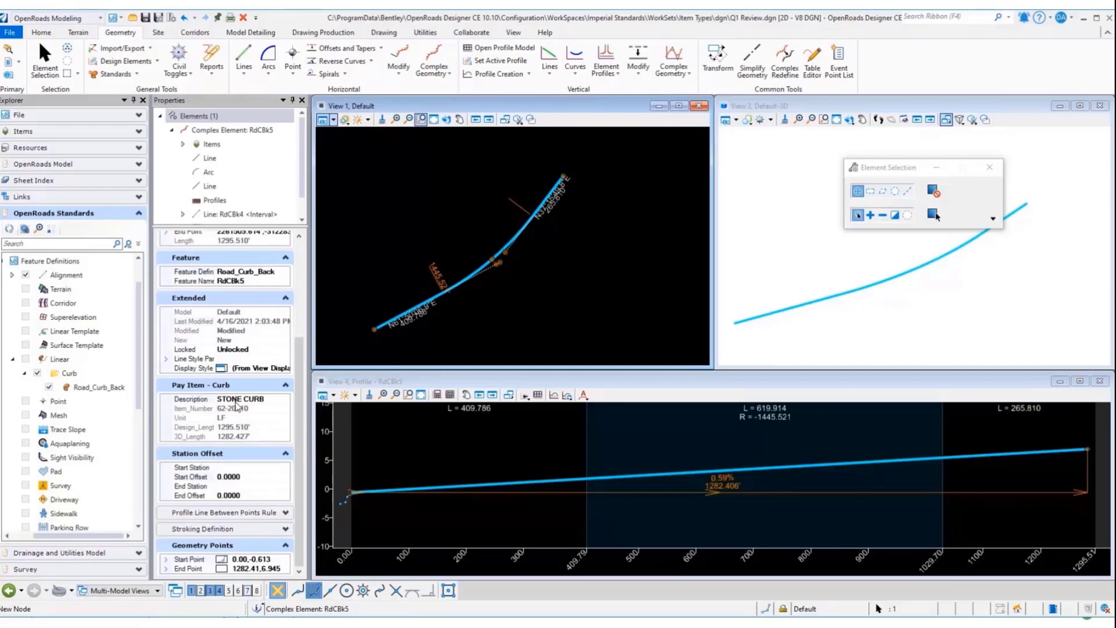
# Set the active profile's Pay Item - Curb description to CONCRETE GUTTER TYPE 1 and check the pay item on the plan element.
pyautogui.click(568, 480)
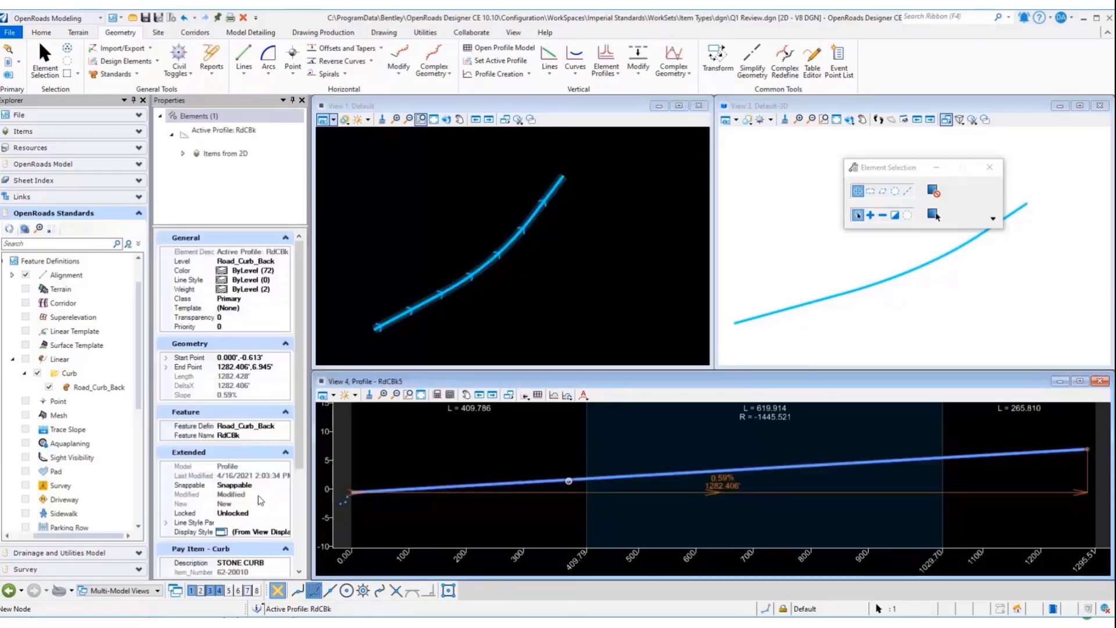
pyautogui.scroll(-2, 261, 488)
pyautogui.click(282, 422)
pyautogui.click(284, 423)
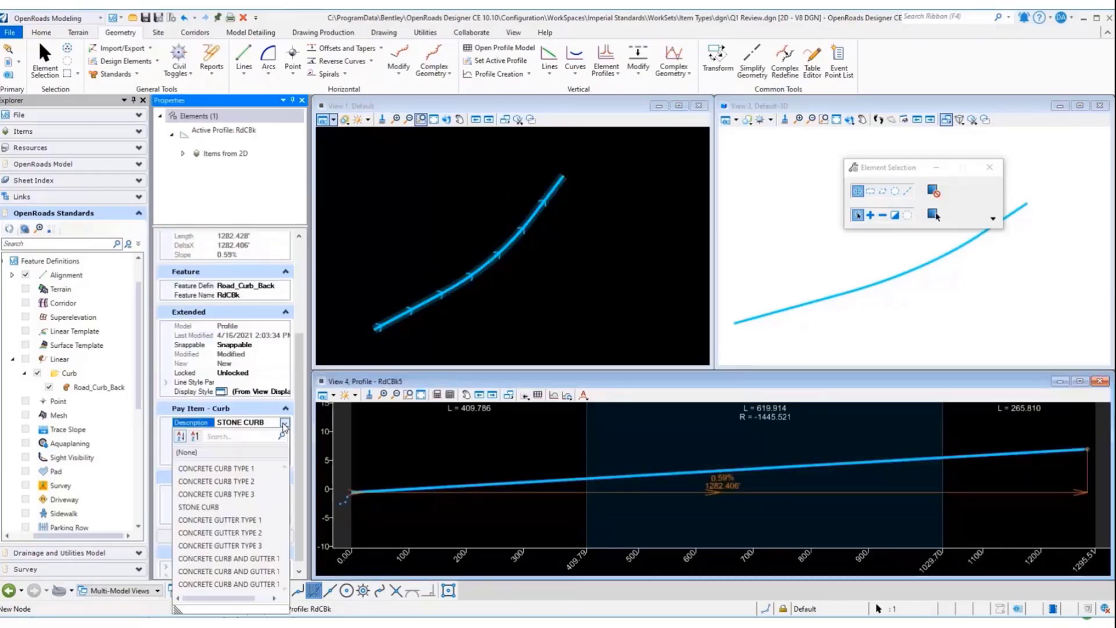
pyautogui.click(237, 522)
pyautogui.click(541, 336)
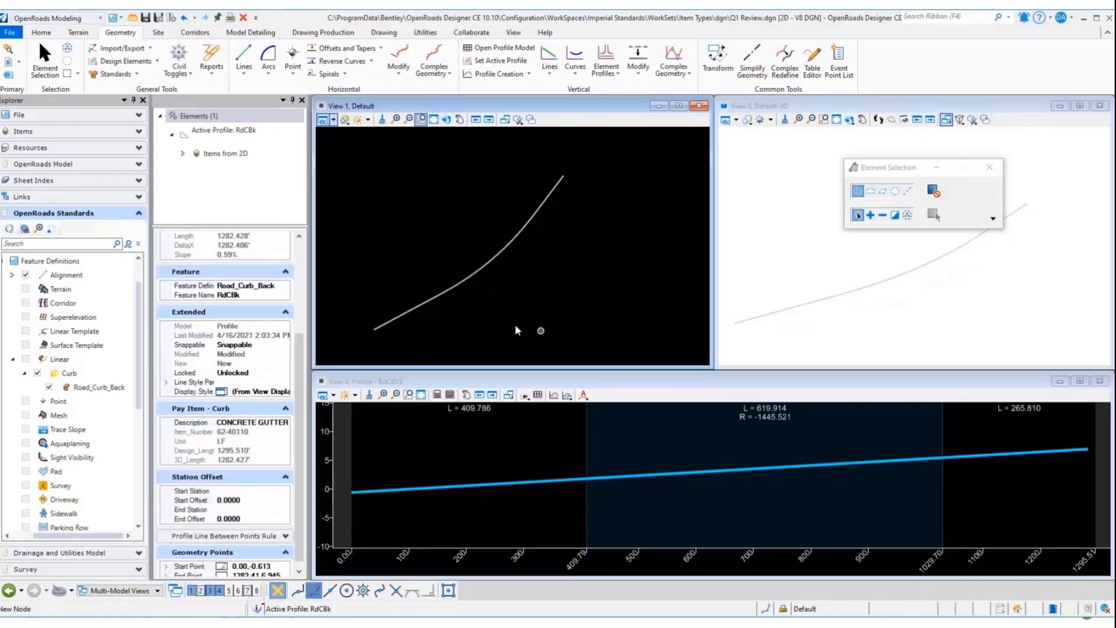
pyautogui.click(461, 281)
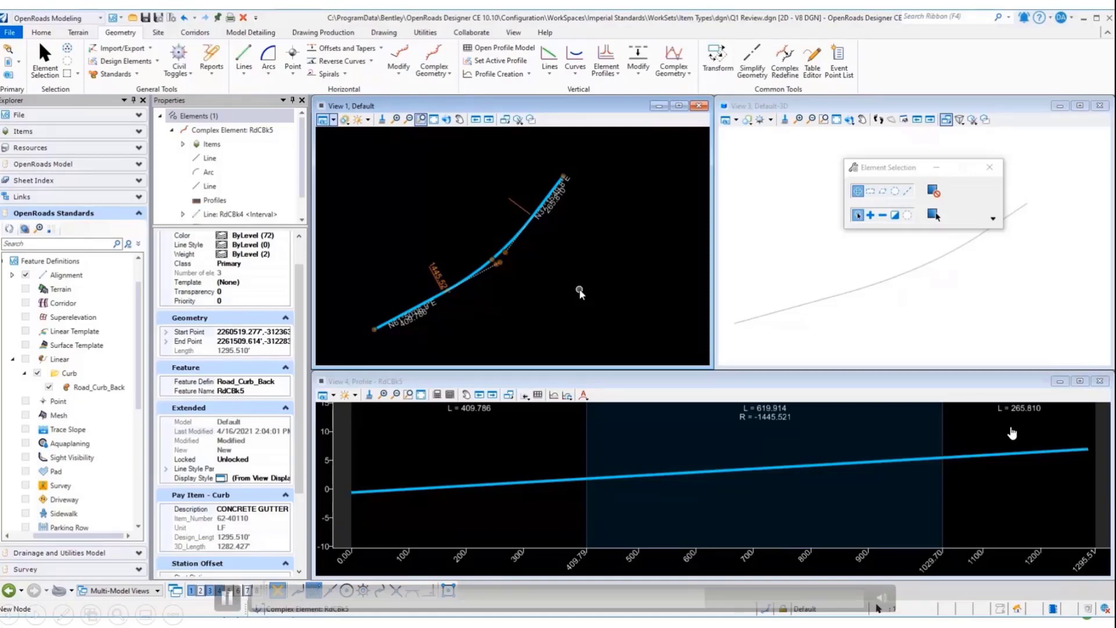
# Create a corridor along the red baseline using its active profile and the Design feature definition.
pyautogui.click(580, 292)
pyautogui.scroll(-4, 611, 309)
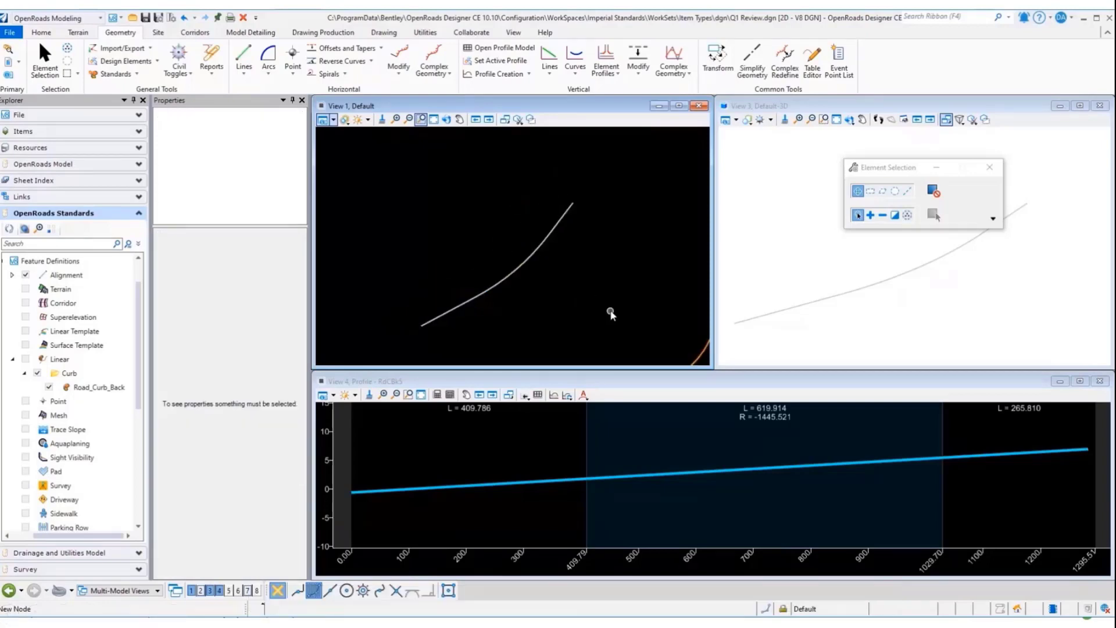
pyautogui.moveTo(546, 273); pyautogui.dragTo(399, 185, button='middle')
pyautogui.scroll(3, 511, 208)
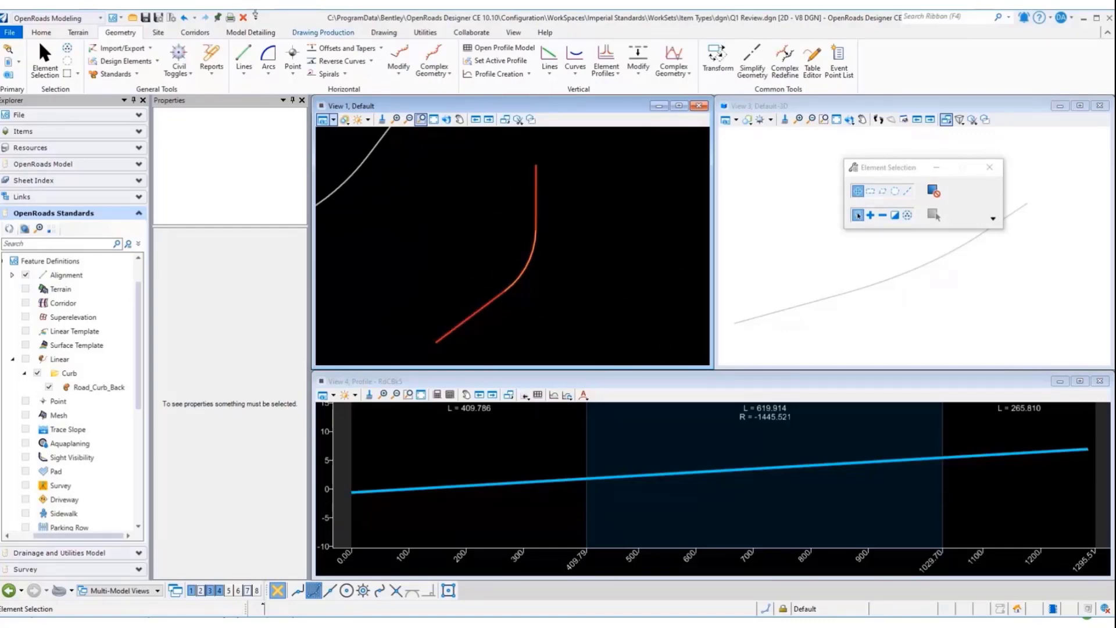
pyautogui.click(195, 32)
pyautogui.click(101, 61)
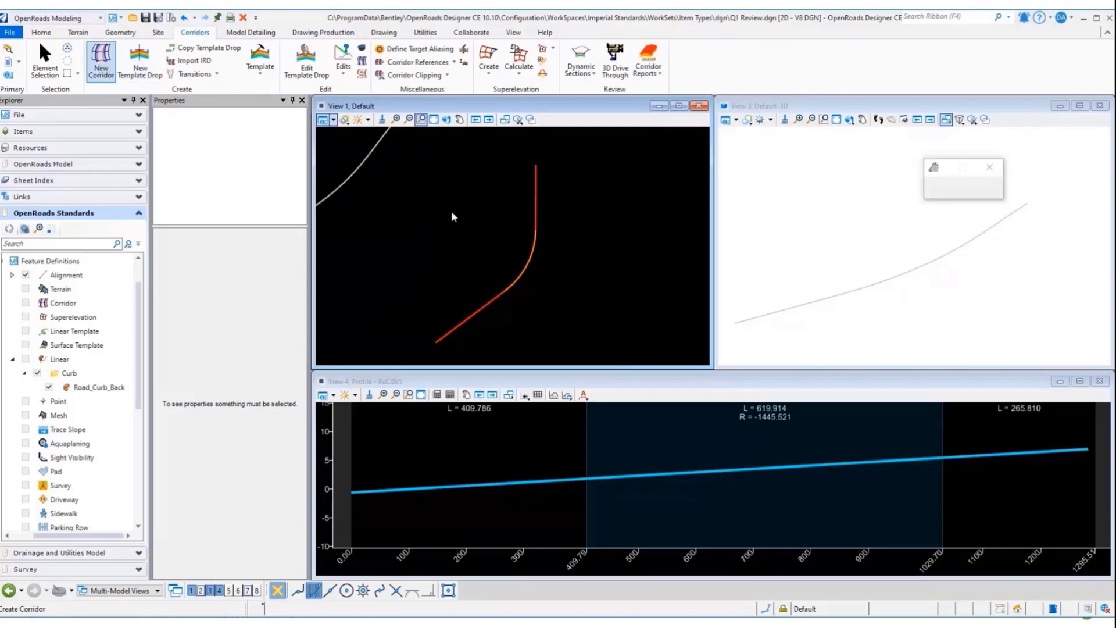
pyautogui.click(445, 344)
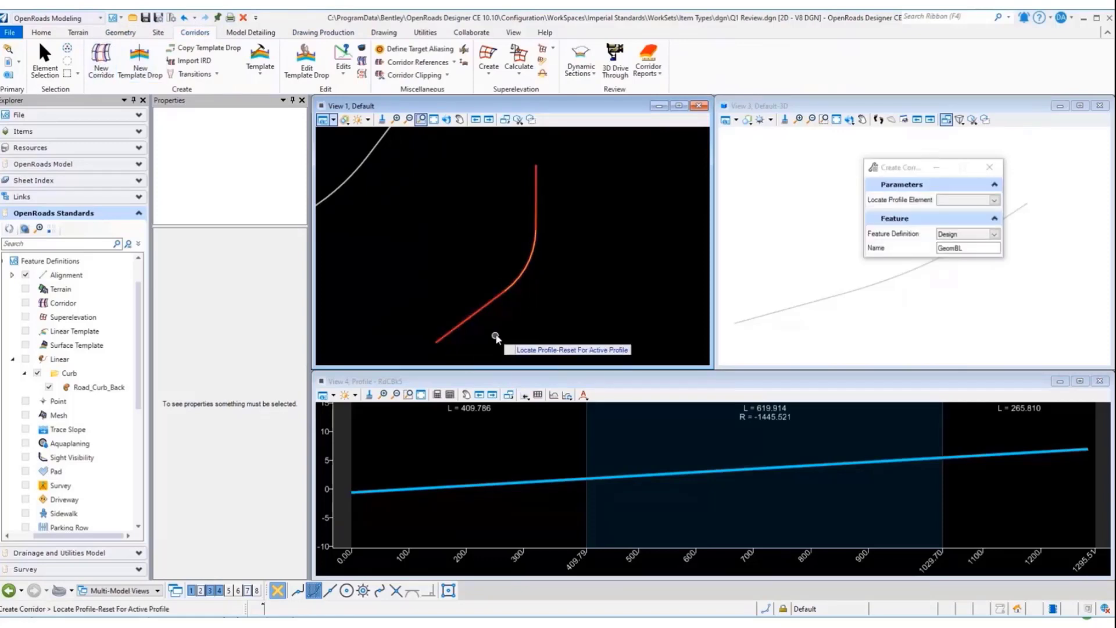
pyautogui.rightClick(498, 336)
pyautogui.click(505, 329)
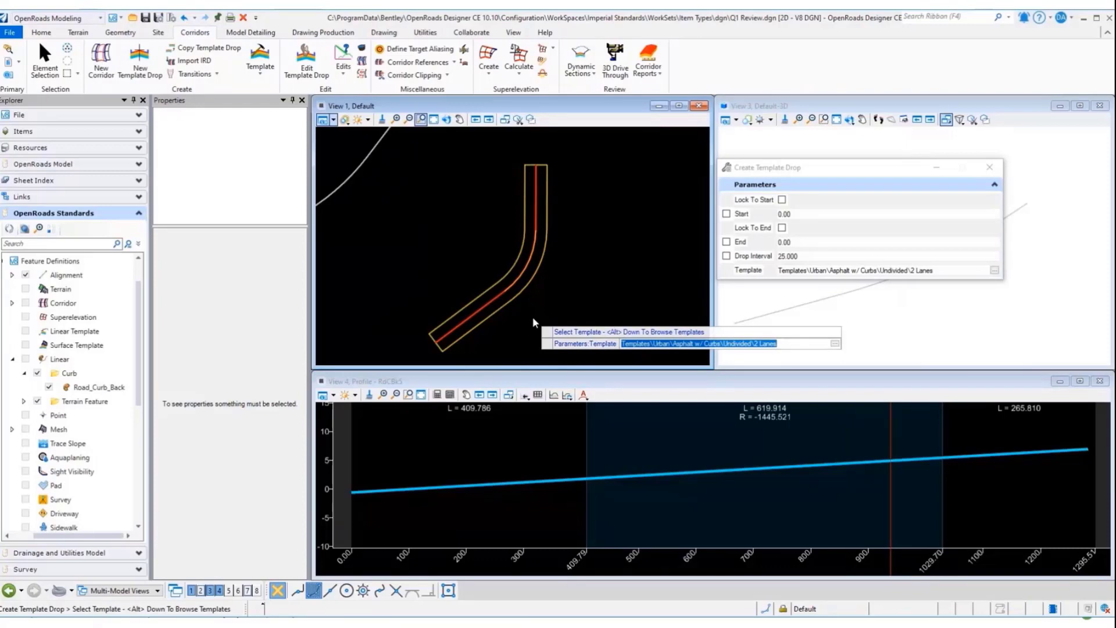
# Apply the Urban\Asphalt w/ Curbs\Undivided\2 Lanes template from station 0.00 to 1454.98 at a 25.000 drop interval.
pyautogui.hotkey('alt', 'Down')
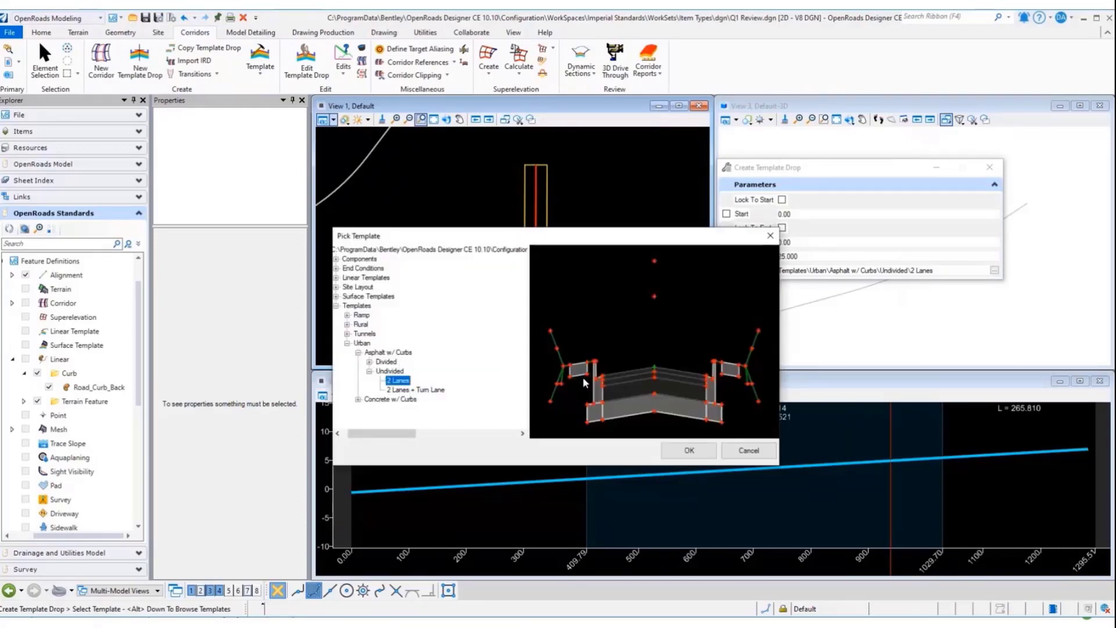
pyautogui.click(689, 450)
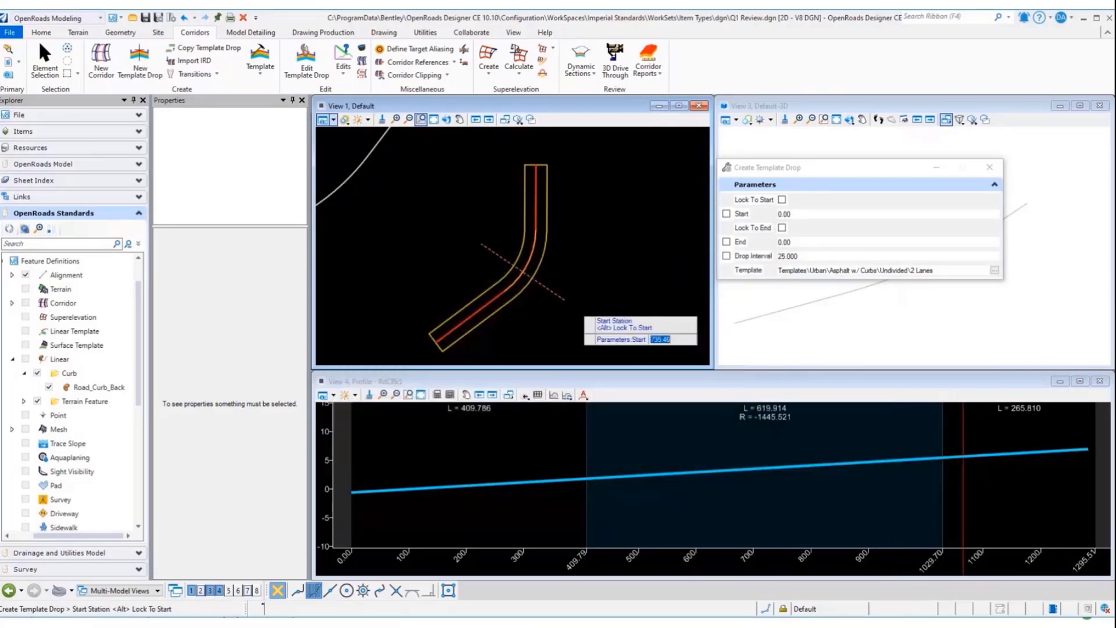
pyautogui.click(434, 349)
pyautogui.click(545, 163)
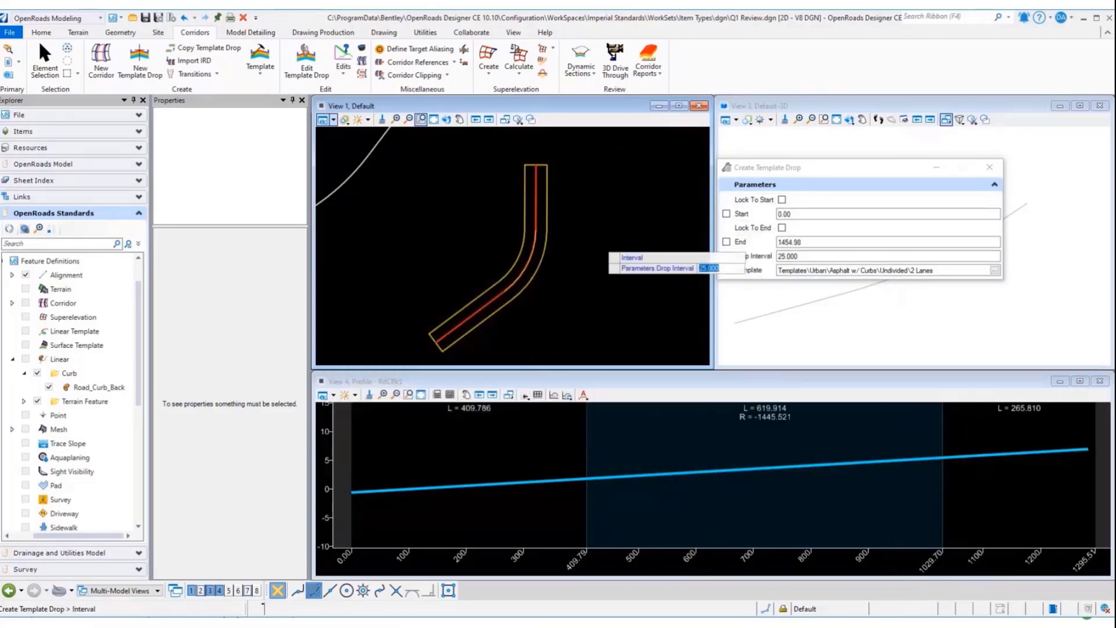
pyautogui.click(991, 167)
# Inspect the quantities and pay item properties of the asphalt wearing course in the 3D corridor.
pyautogui.scroll(-2, 918, 238)
pyautogui.scroll(-1, 978, 287)
pyautogui.moveTo(978, 287); pyautogui.dragTo(791, 305, button='middle')
pyautogui.scroll(6, 852, 351)
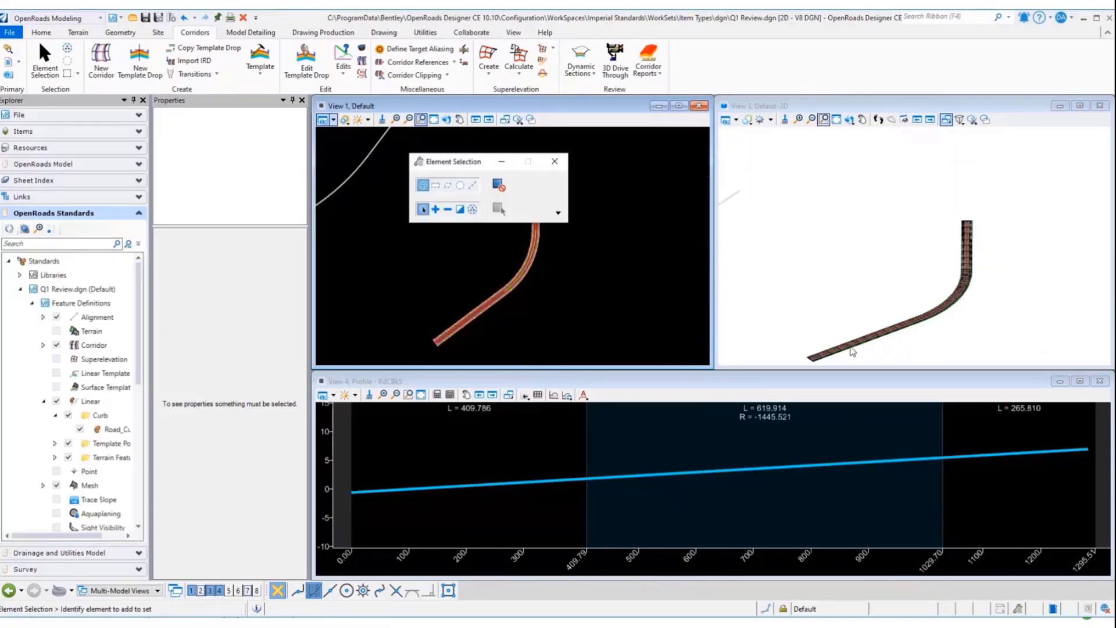
pyautogui.scroll(5, 850, 352)
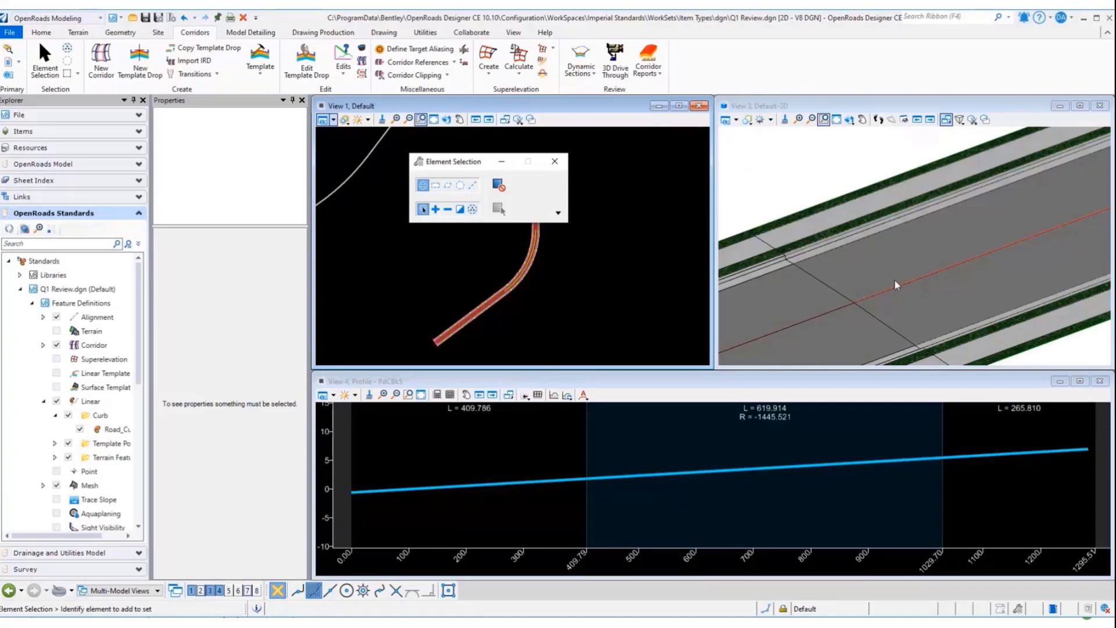
pyautogui.click(864, 275)
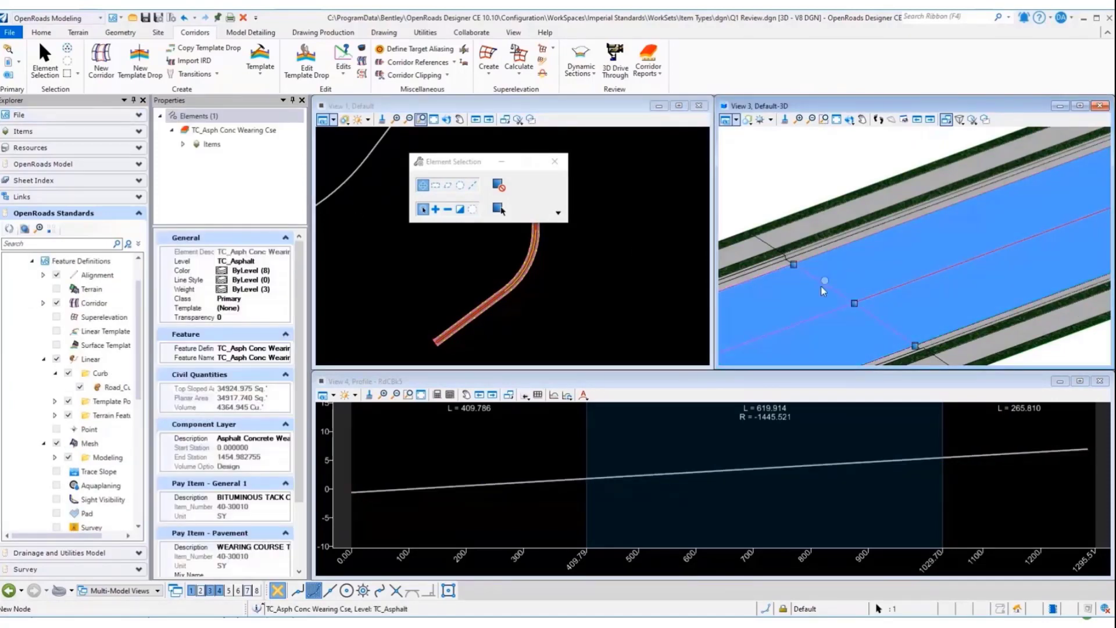
pyautogui.scroll(-3, 256, 524)
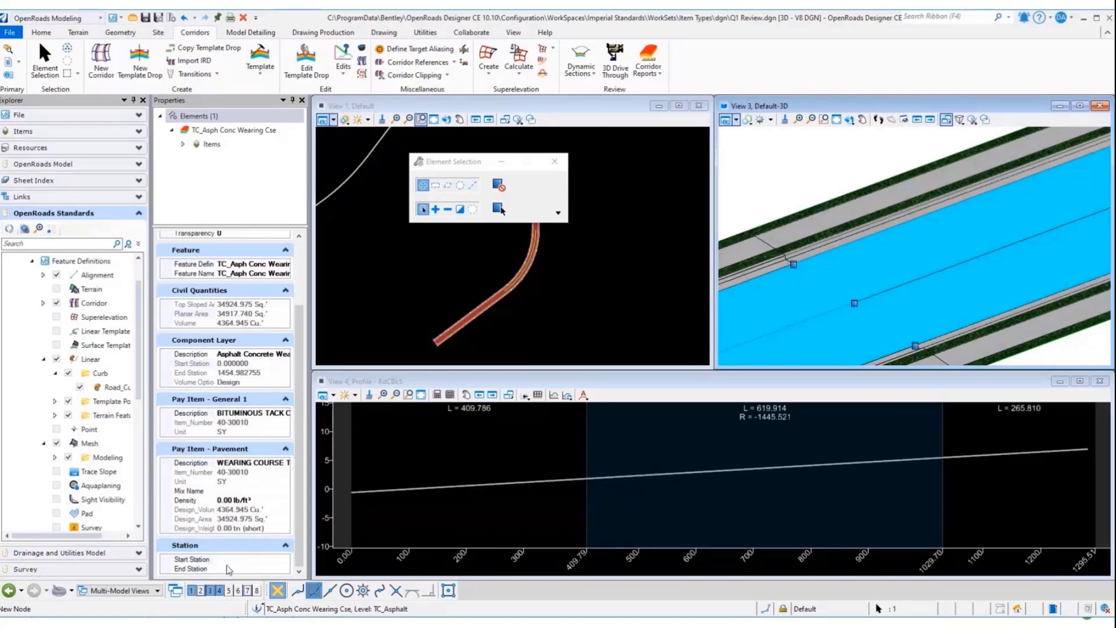
# Review the available Pay Item - Pavement descriptions for the wearing course, keeping the current selection.
pyautogui.click(285, 465)
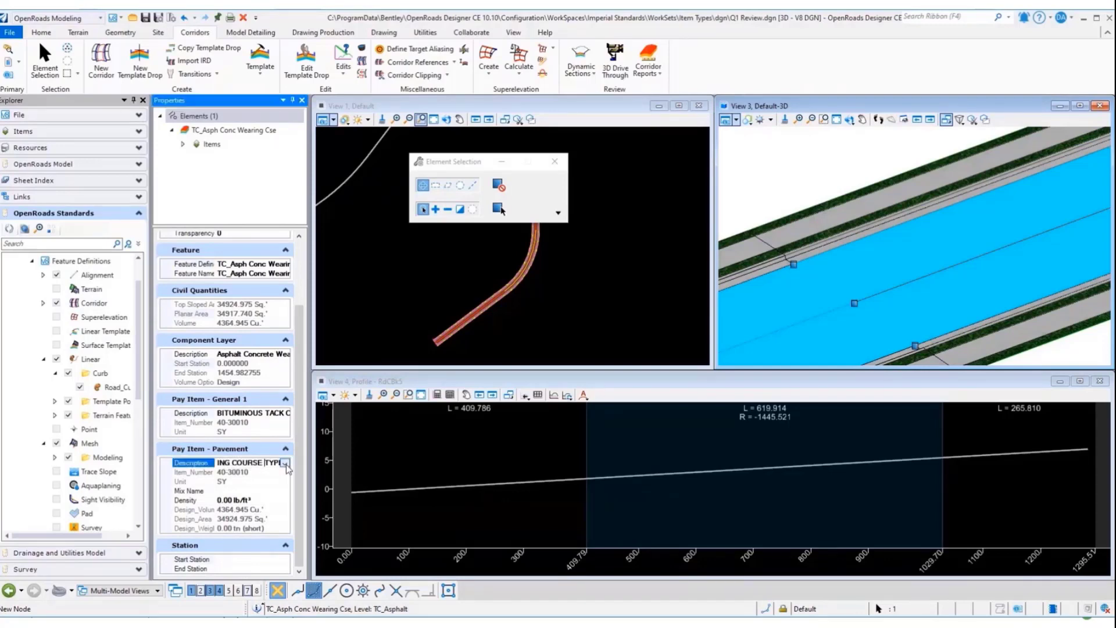
pyautogui.click(285, 463)
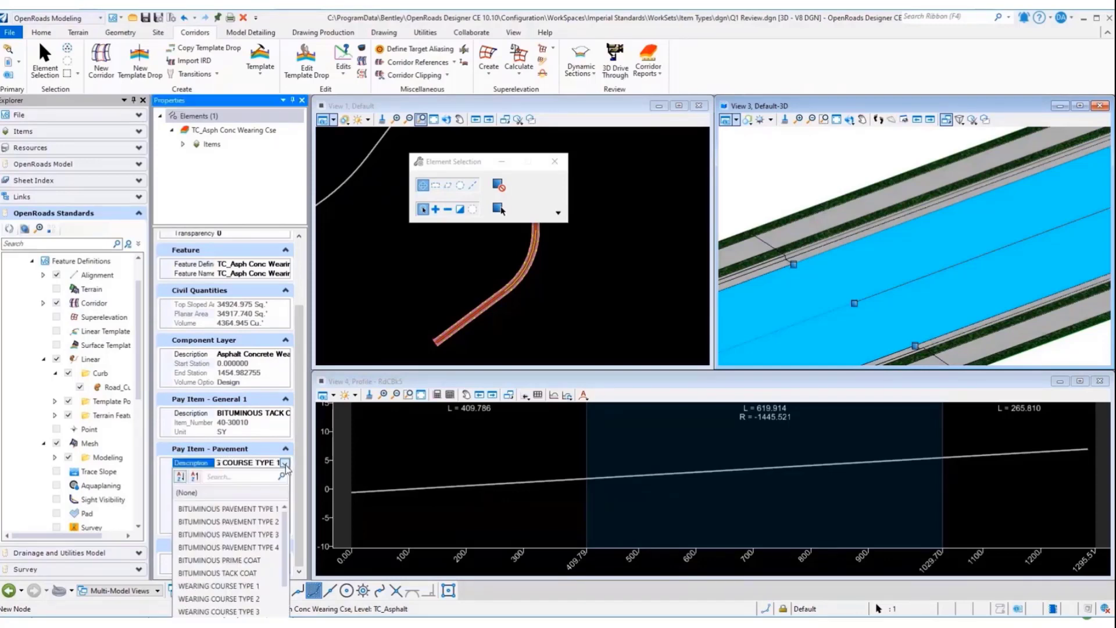
pyautogui.click(185, 465)
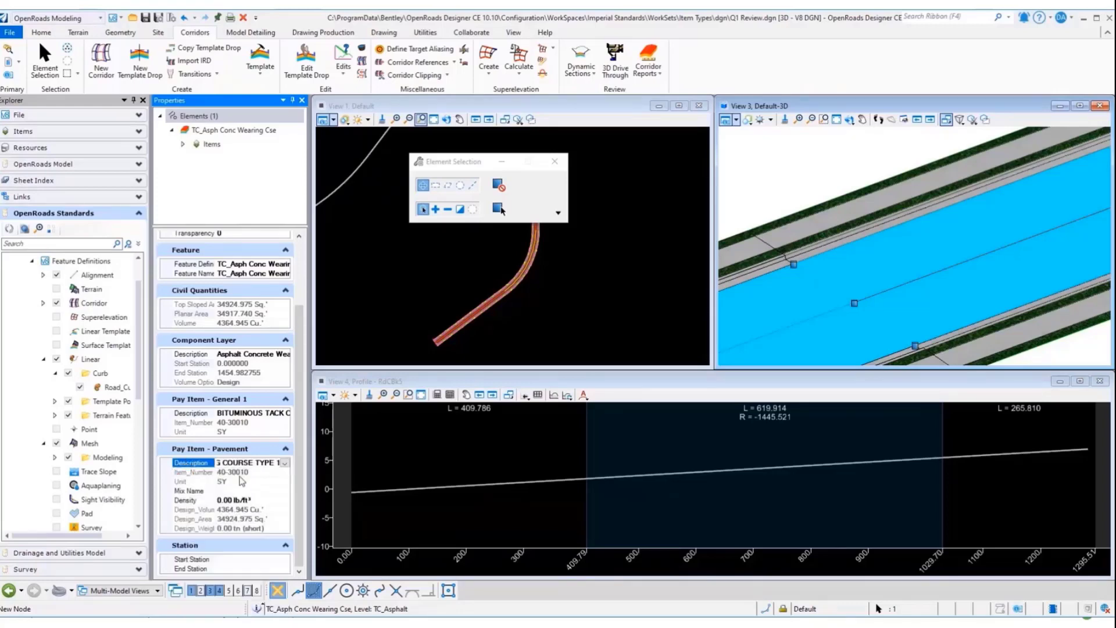
pyautogui.click(240, 473)
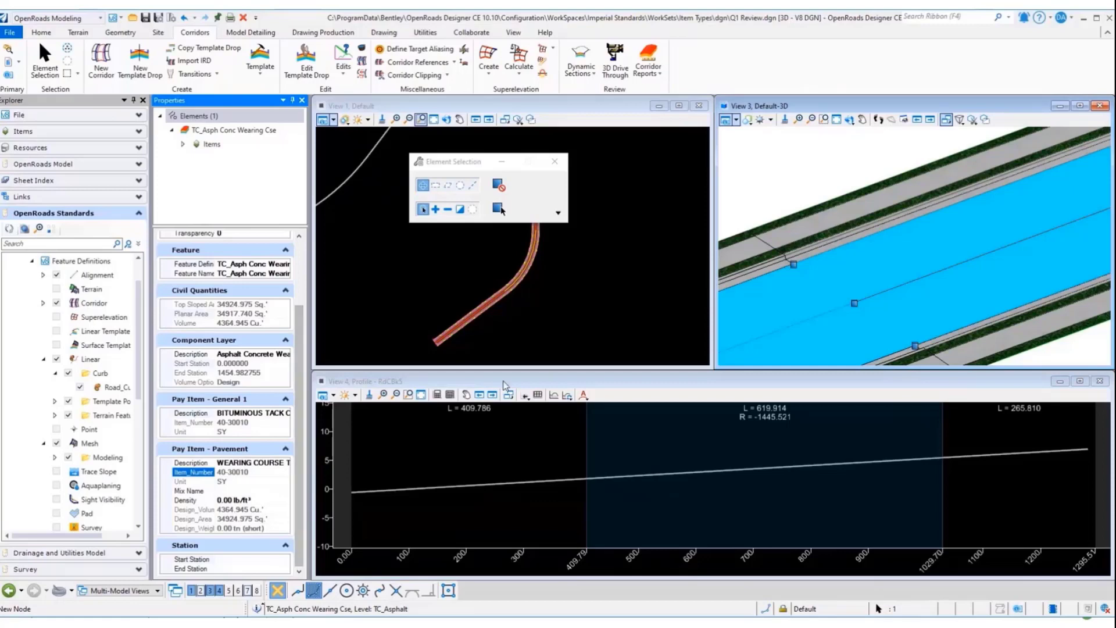
# Inspect the pay item properties of the left sidewalk and the left curb back top line in the 3D corridor.
pyautogui.click(796, 235)
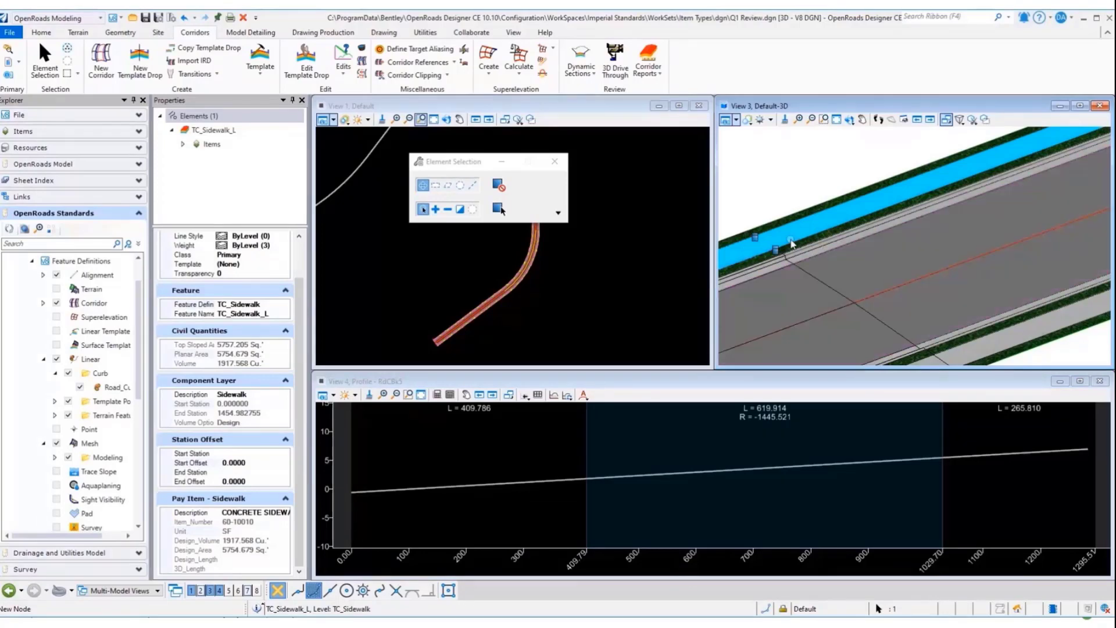
pyautogui.scroll(2, 792, 243)
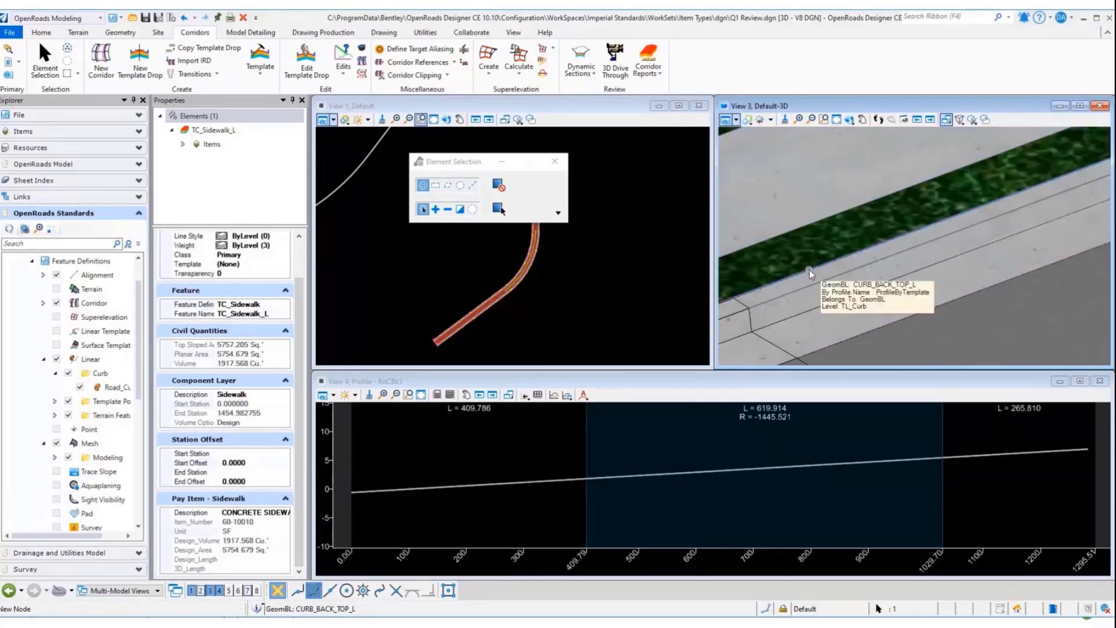
pyautogui.click(810, 270)
pyautogui.scroll(-3, 192, 471)
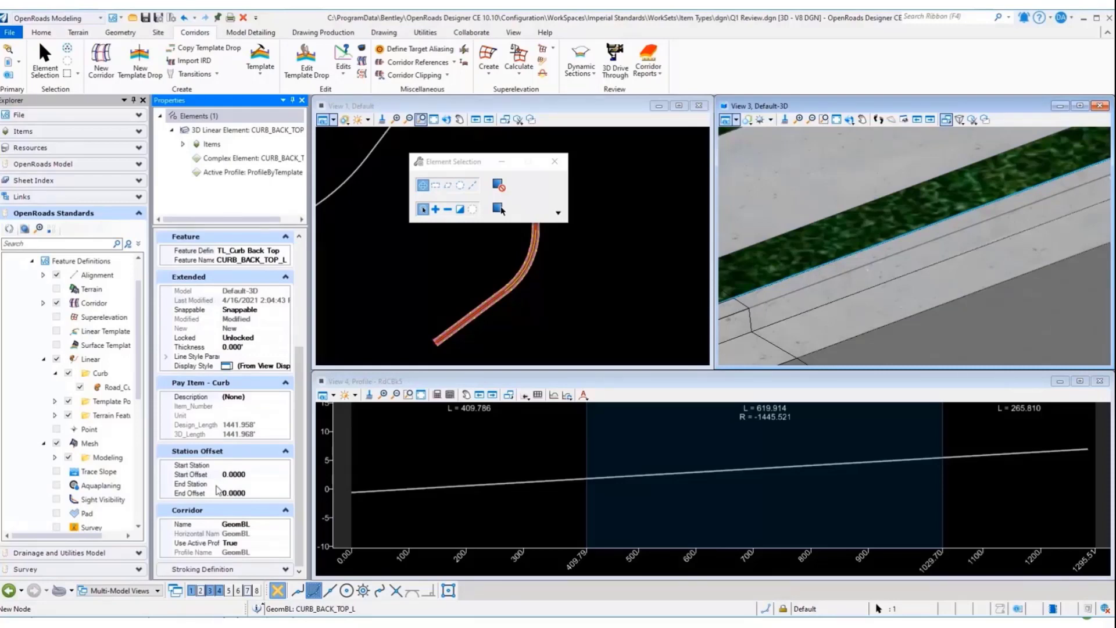
pyautogui.scroll(-2, 854, 262)
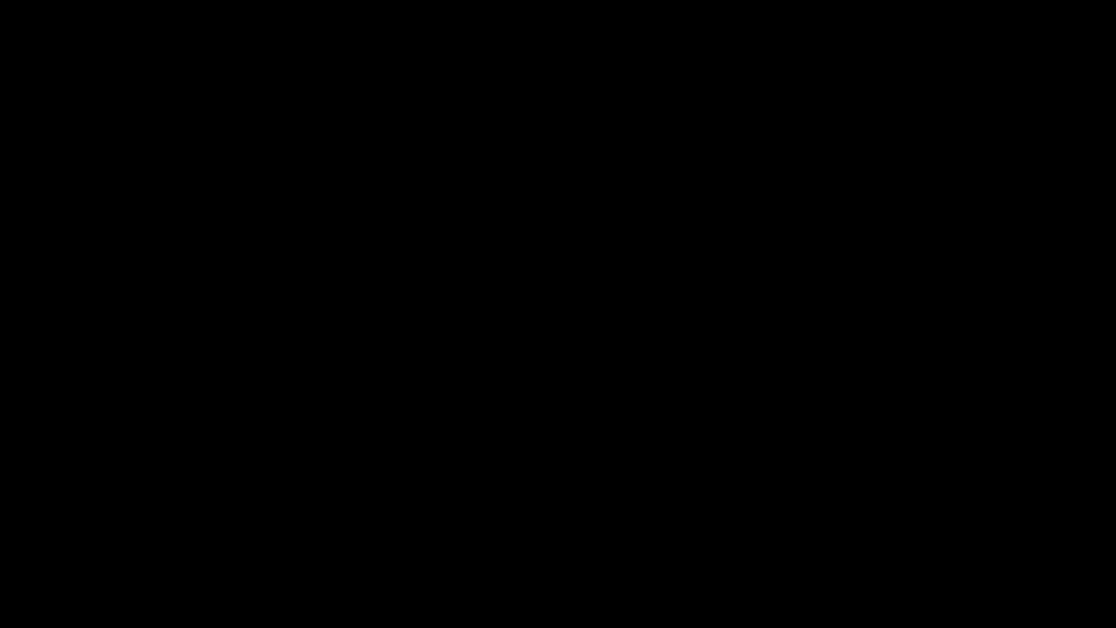